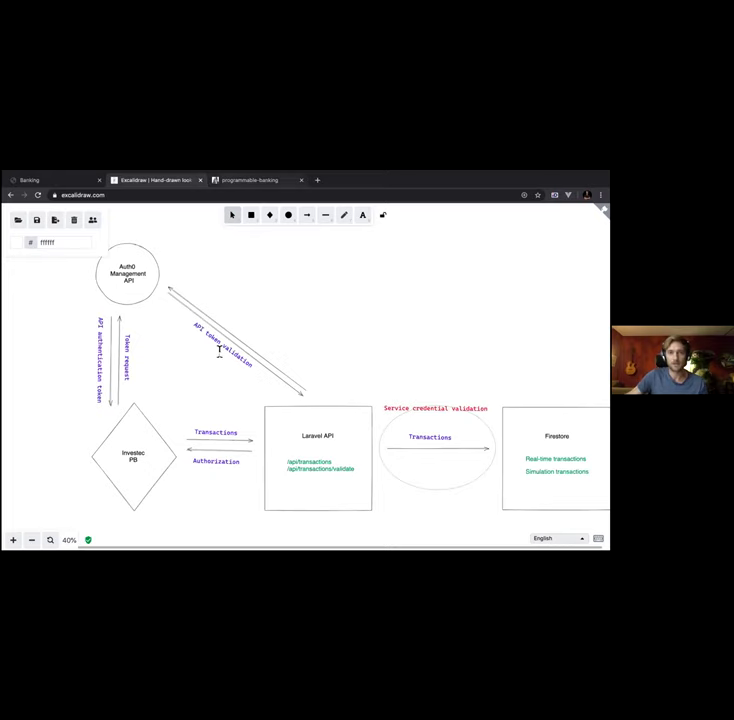
Switch to the programmable-banking code editor and review the auth0Auth function in main.js
key("ctrl+Tab")
scroll(221, 351, "down", 2)
scroll(221, 351, "down", 2)
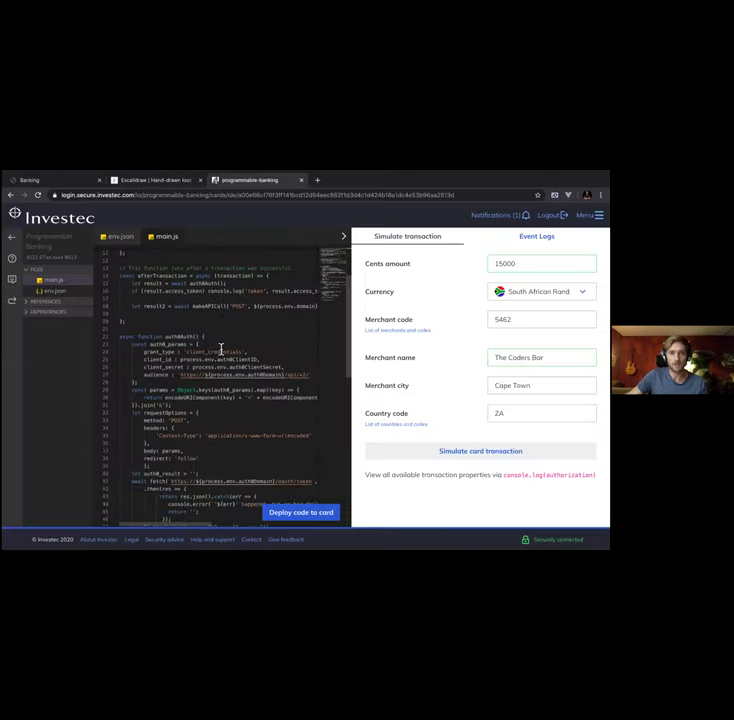
scroll(219, 348, "down", 2)
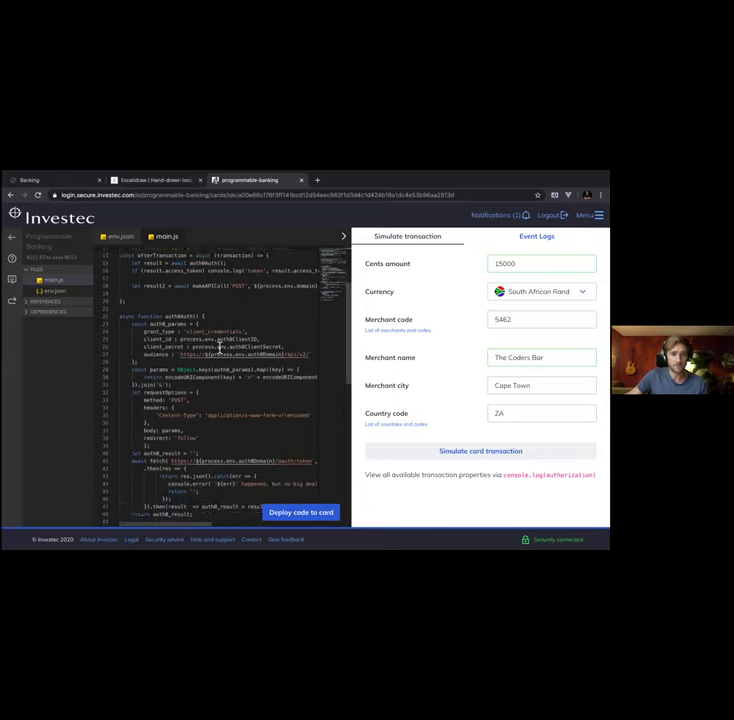
scroll(219, 348, "down", 2)
scroll(219, 348, "down", 2)
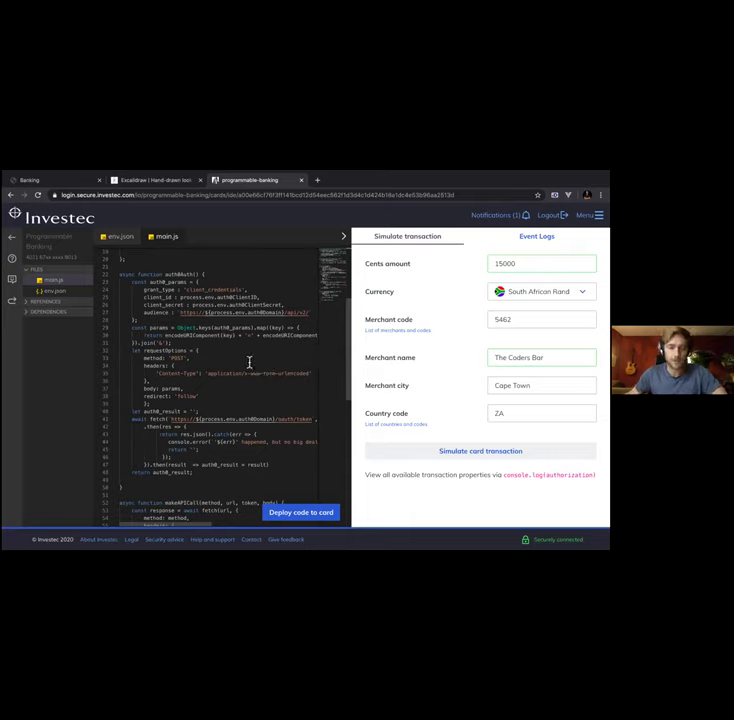
scroll(249, 362, "down", 1)
scroll(249, 362, "down", 3)
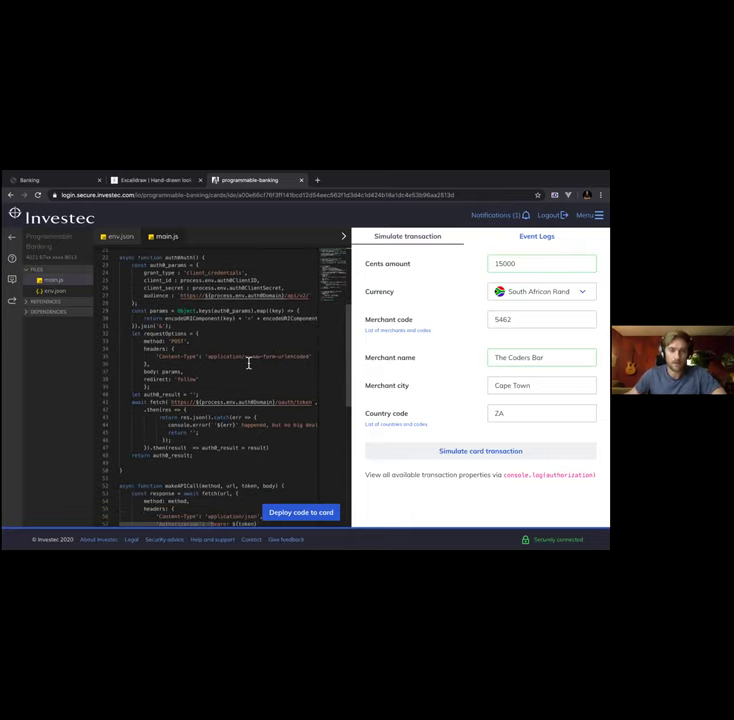
Review how main.js fetches the Auth0 token and how the makeAPICall function sends requests
scroll(246, 362, "down", 2)
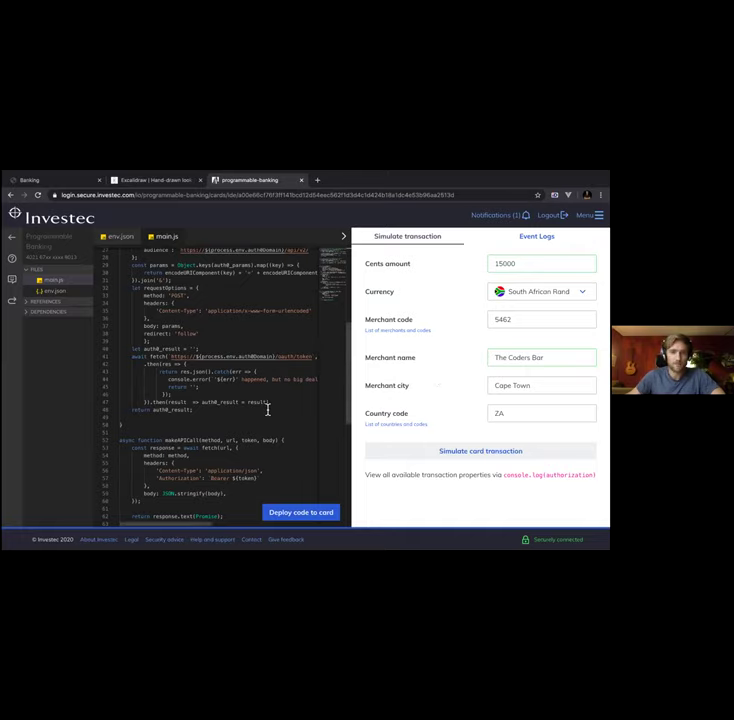
scroll(267, 410, "down", 1)
scroll(265, 401, "up", 3)
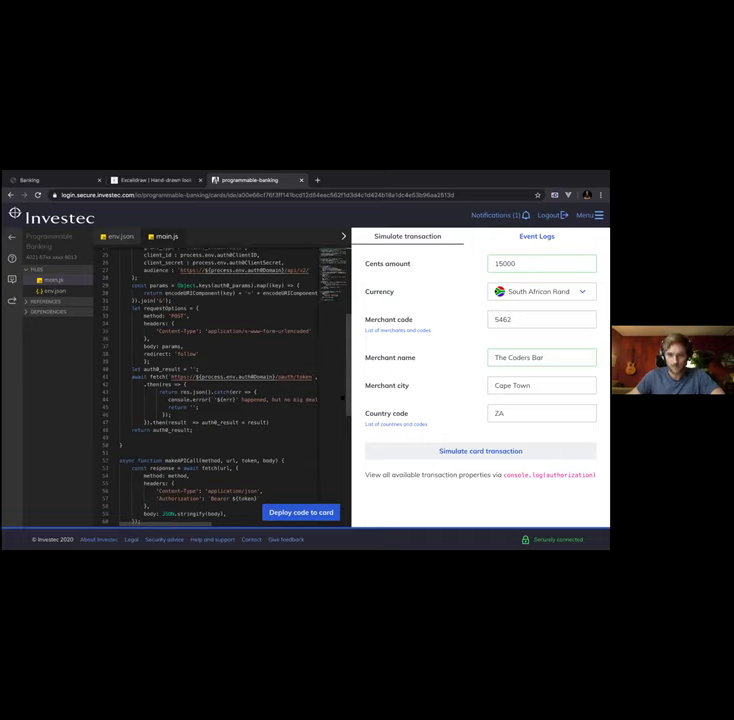
left_click(378, 451)
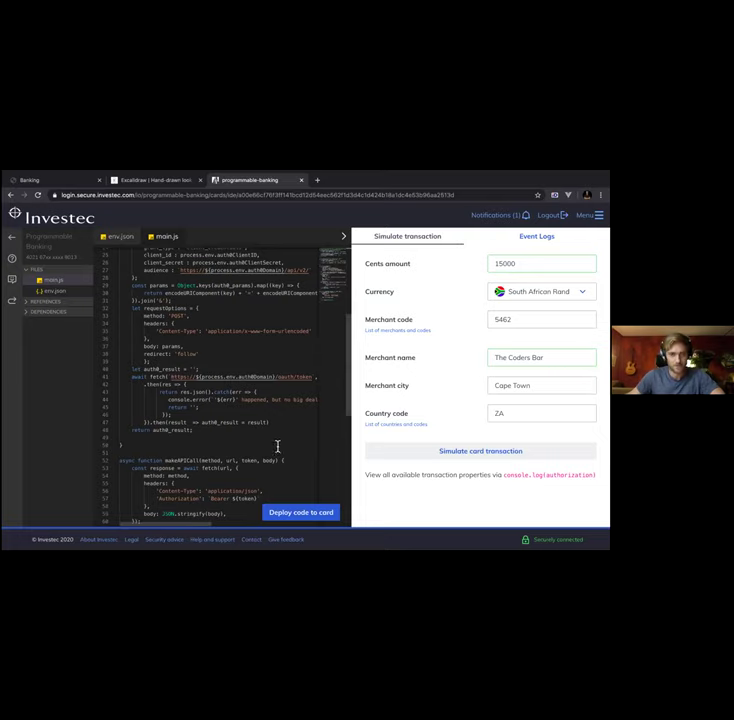
scroll(279, 440, "down", 3)
scroll(281, 428, "up", 3)
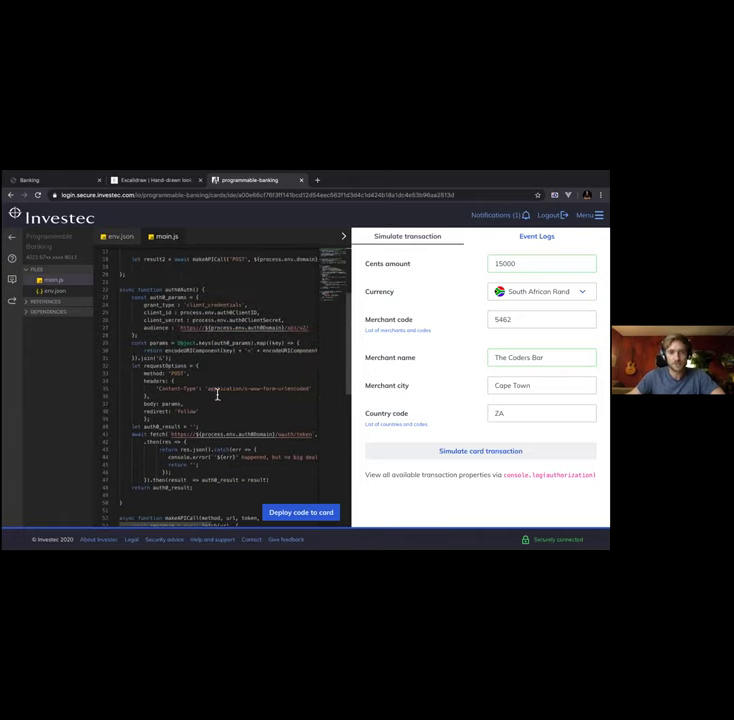
scroll(205, 395, "down", 2)
scroll(205, 432, "down", 3)
scroll(203, 386, "up", 10)
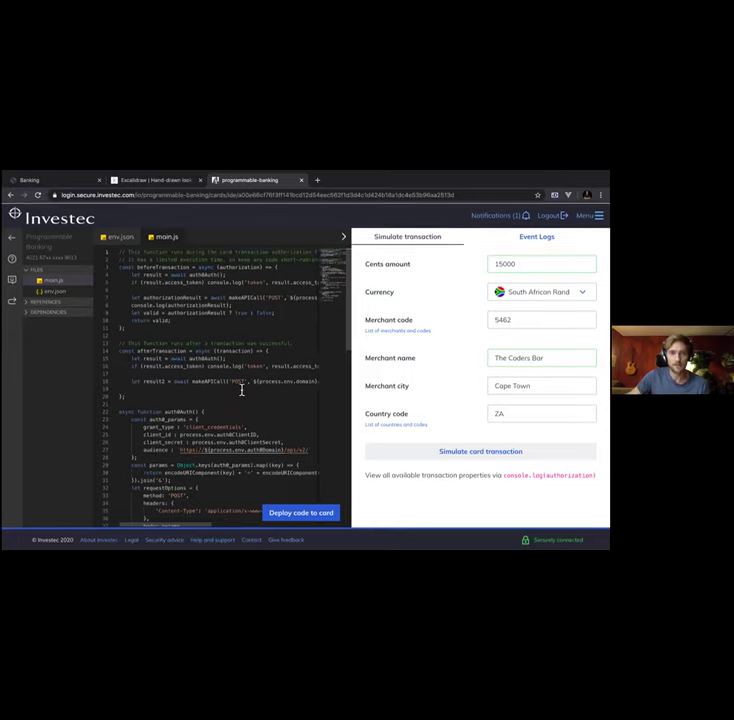
Examine the API endpoints called by beforeTransaction and afterTransaction in main.js, and how authorizationResult is used
scroll(245, 304, "right", 5)
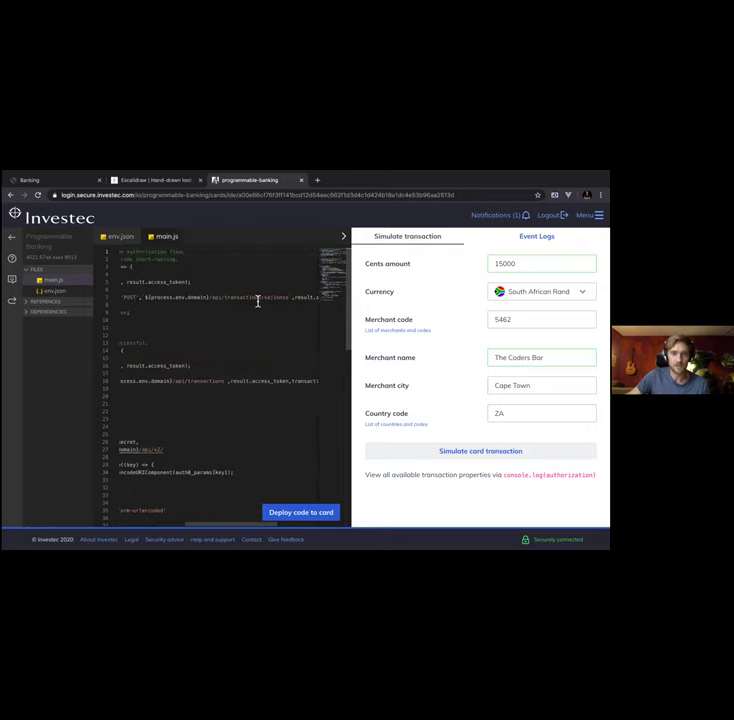
mouse_move(254, 298)
left_mouse_down()
mouse_move(217, 298)
mouse_move(260, 300)
left_mouse_up()
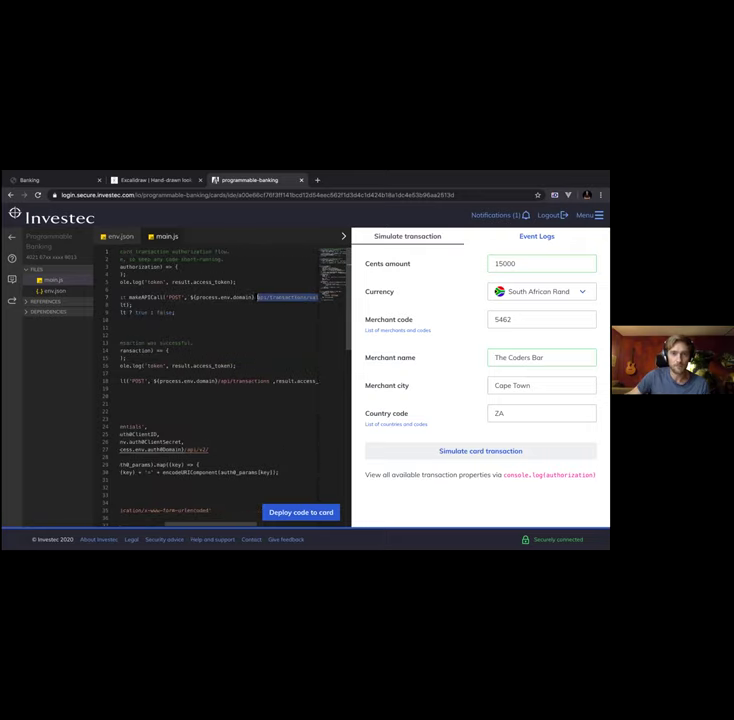
scroll(263, 302, "right", 1)
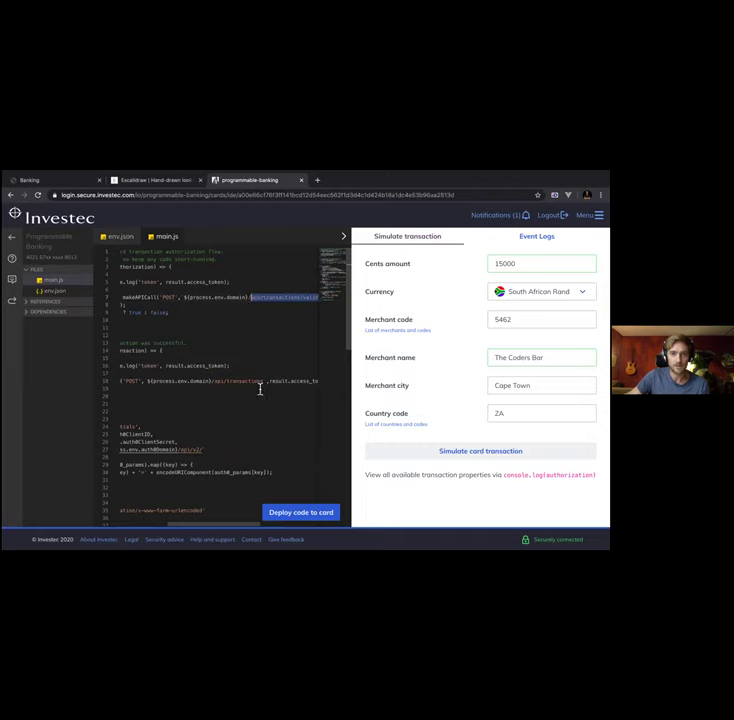
left_click_drag(263, 381, 203, 381)
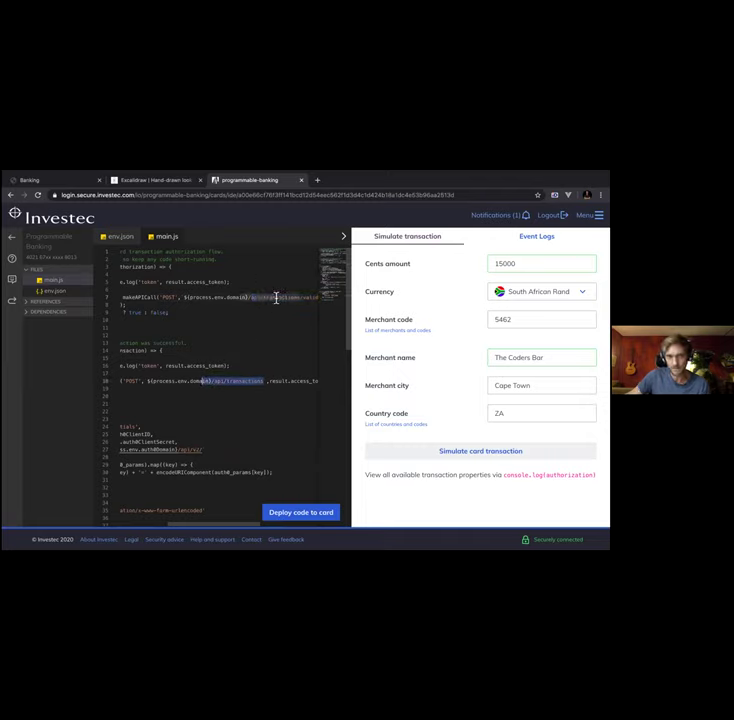
type("/api/transactions")
scroll(155, 323, "left", 3)
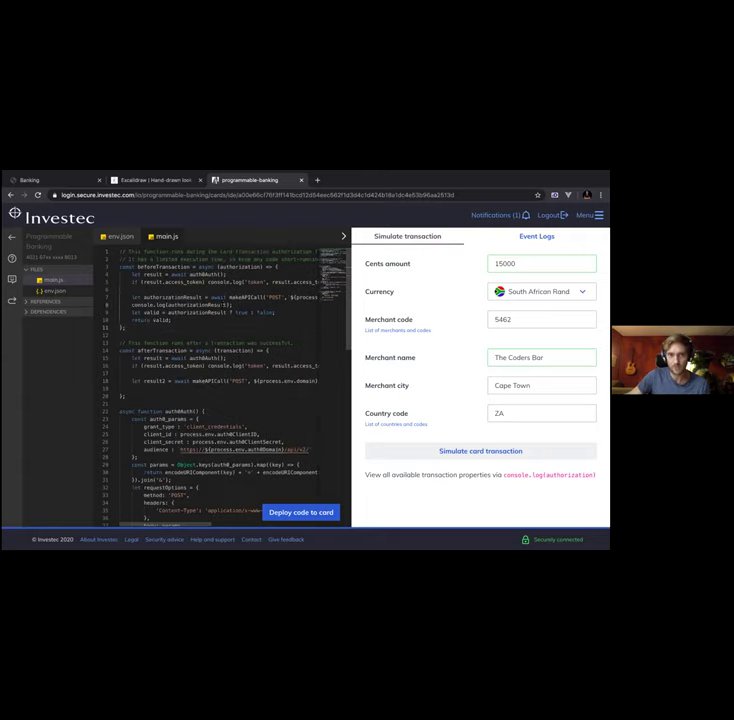
double_click(217, 306)
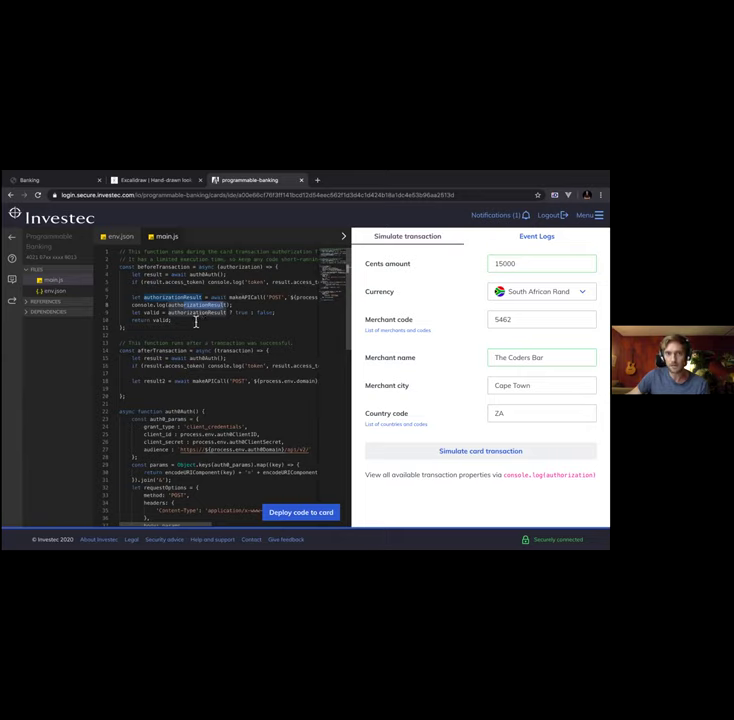
scroll(275, 360, "right", 2)
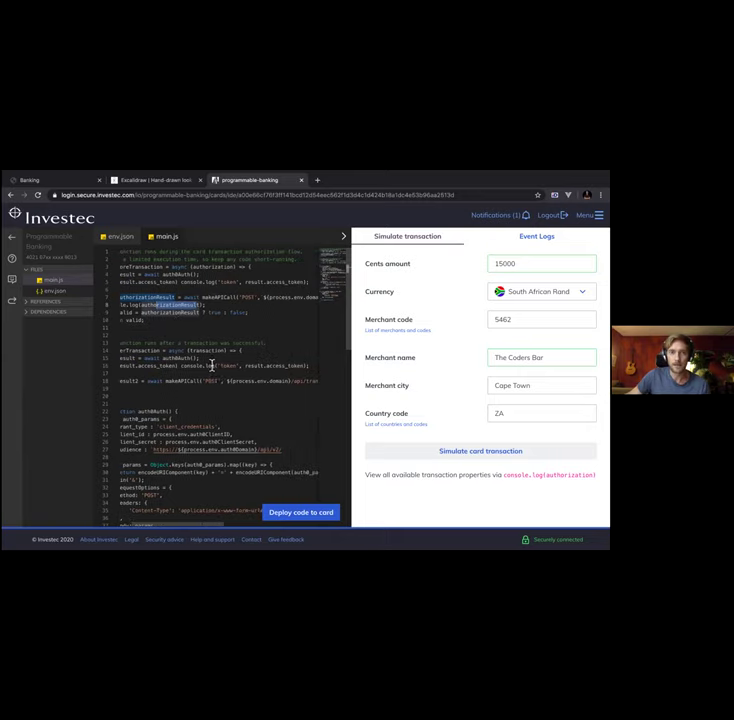
scroll(251, 364, "right", 2)
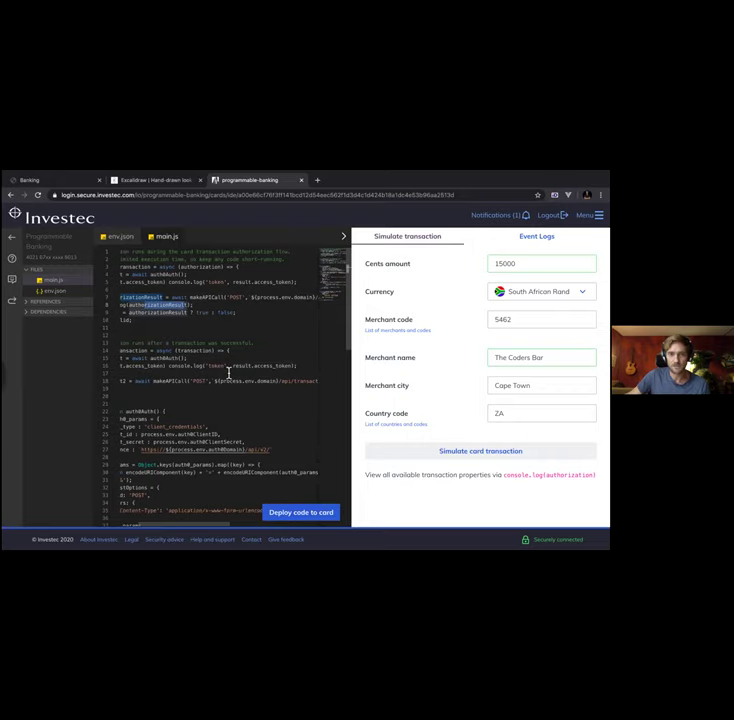
double_click(170, 306)
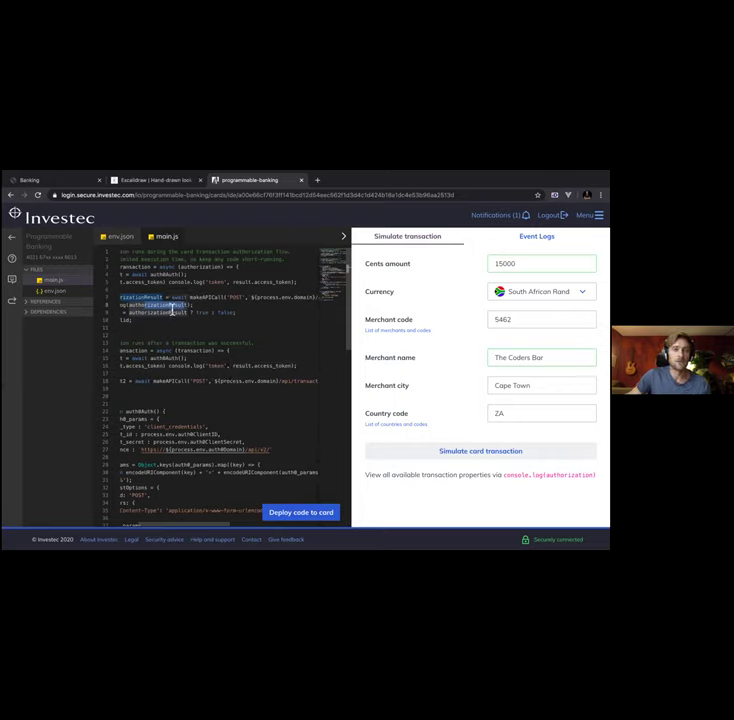
Switch to the Banking dashboard and review its transaction settings, simulation transactions and live transactions
left_click(63, 181)
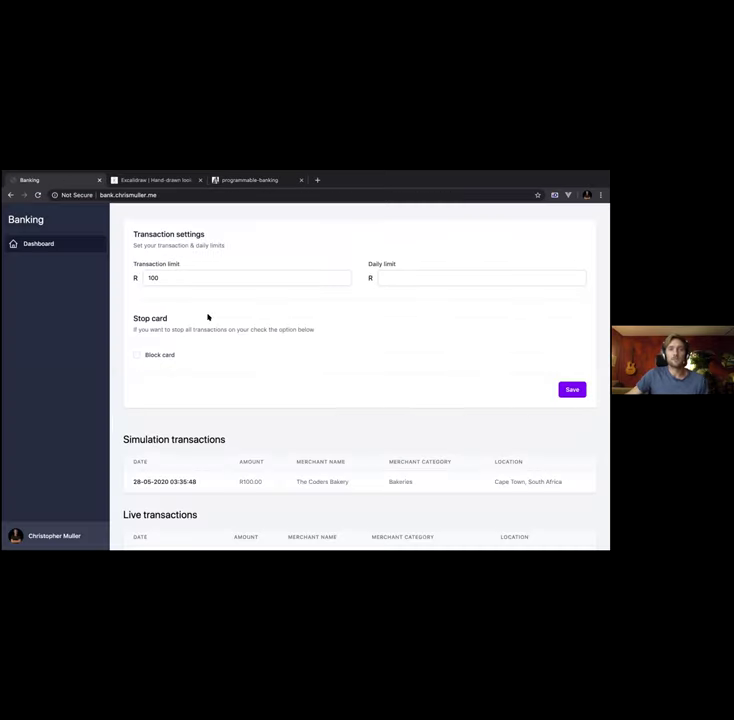
scroll(205, 305, "down", 1)
scroll(203, 295, "up", 1)
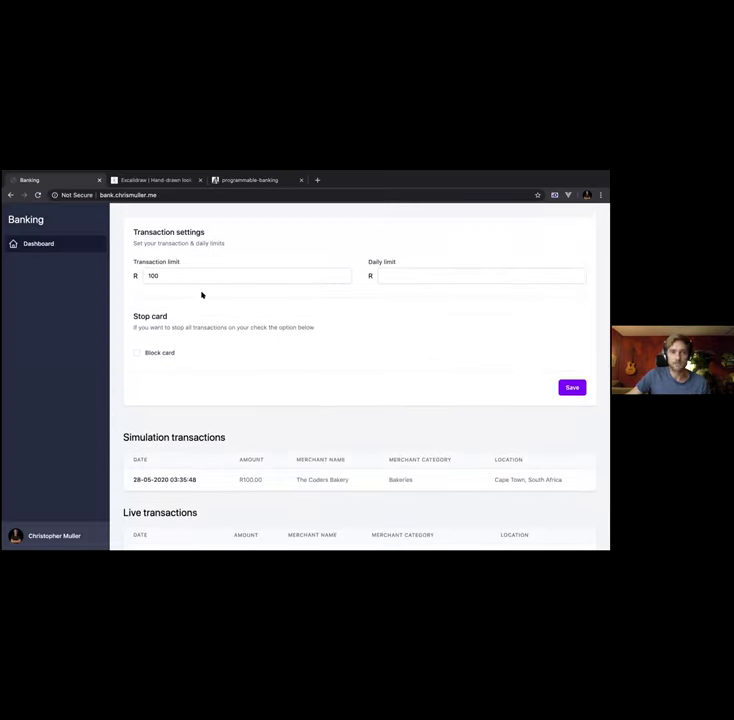
scroll(201, 295, "down", 1)
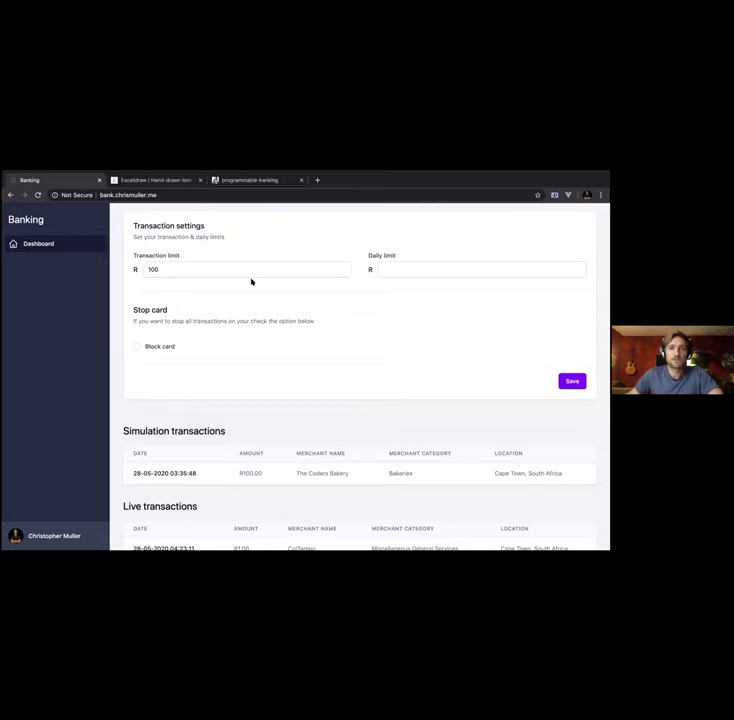
scroll(269, 325, "down", 1)
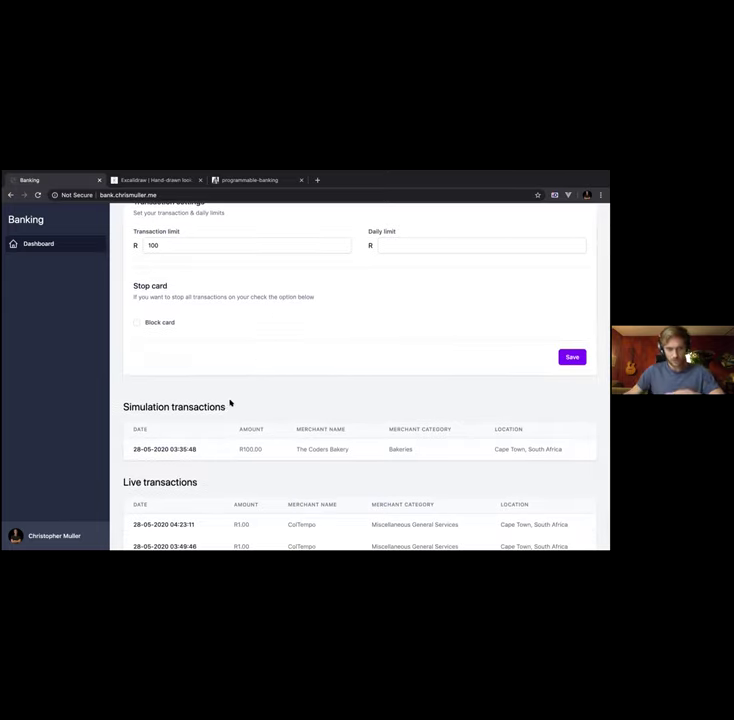
scroll(246, 380, "down", 1)
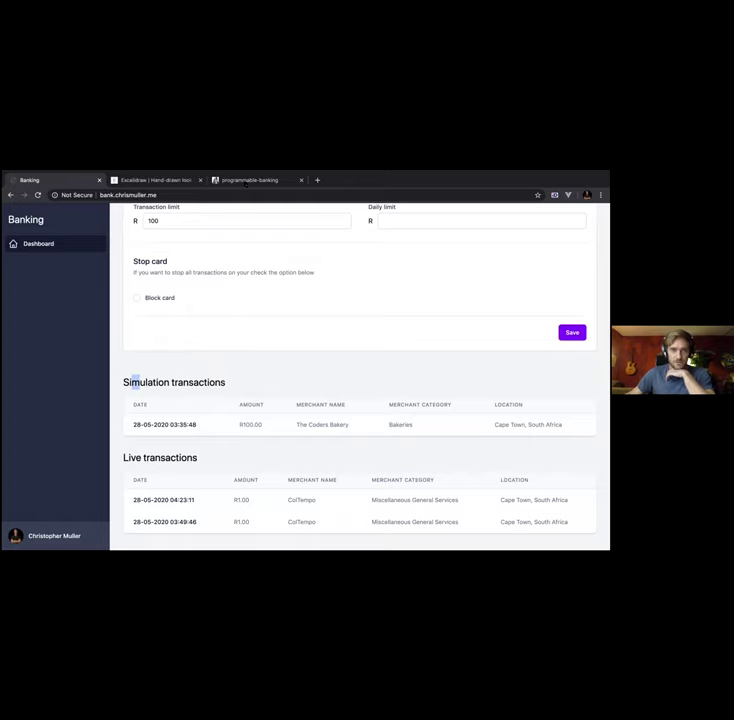
Simulate the 15000-cent card transaction at The Coders Bar in programmable-banking, and reload the Banking dashboard
key("super+3")
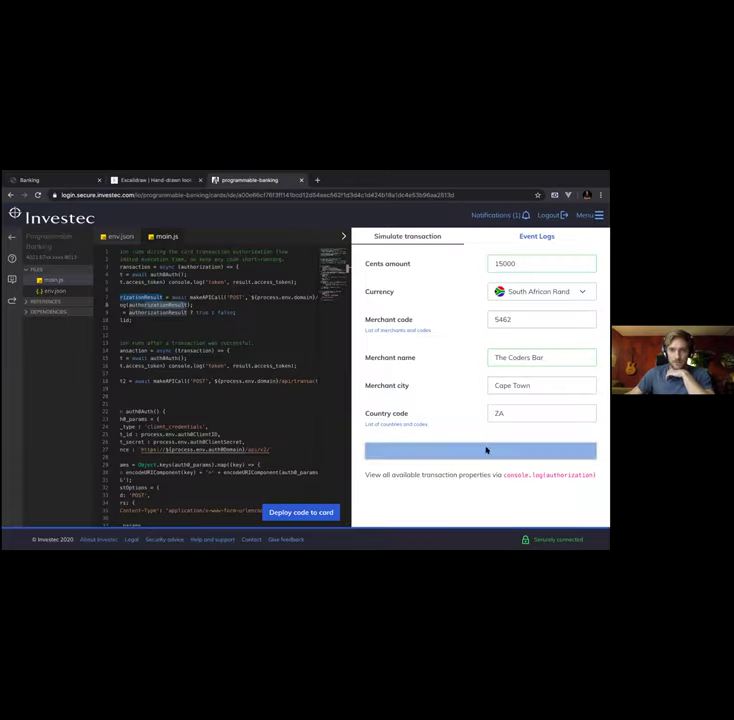
left_click(486, 450)
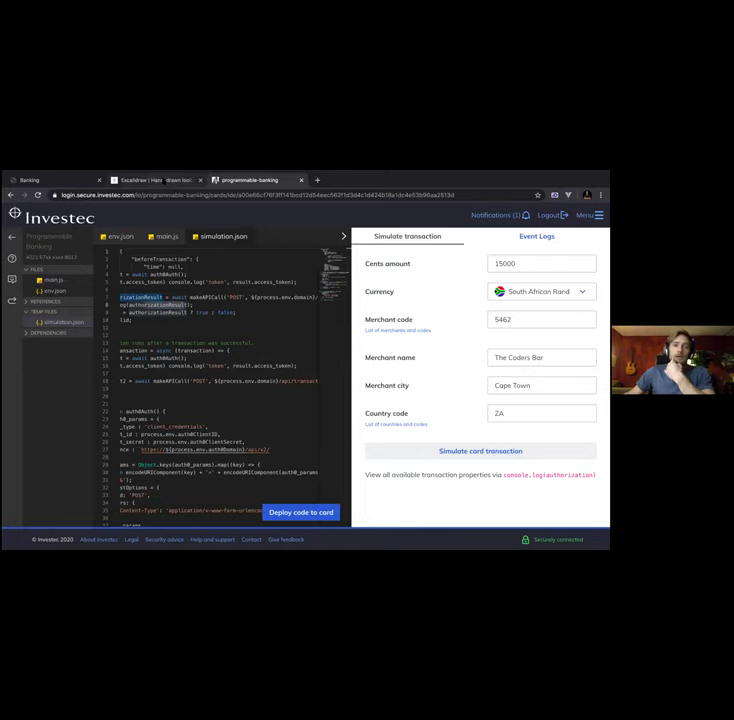
key("ctrl+shift+Tab")
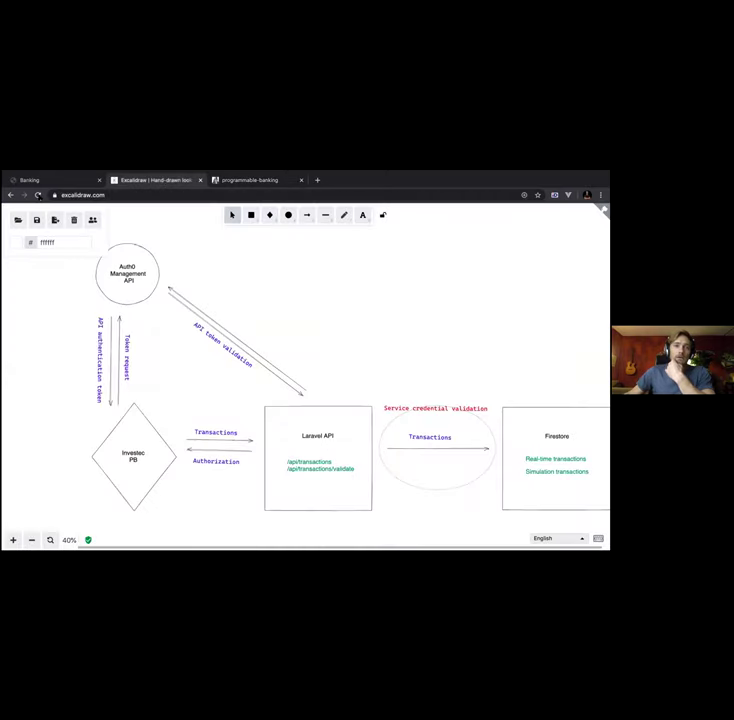
key("ctrl+r")
key("ctrl+shift+Tab")
left_click(37, 195)
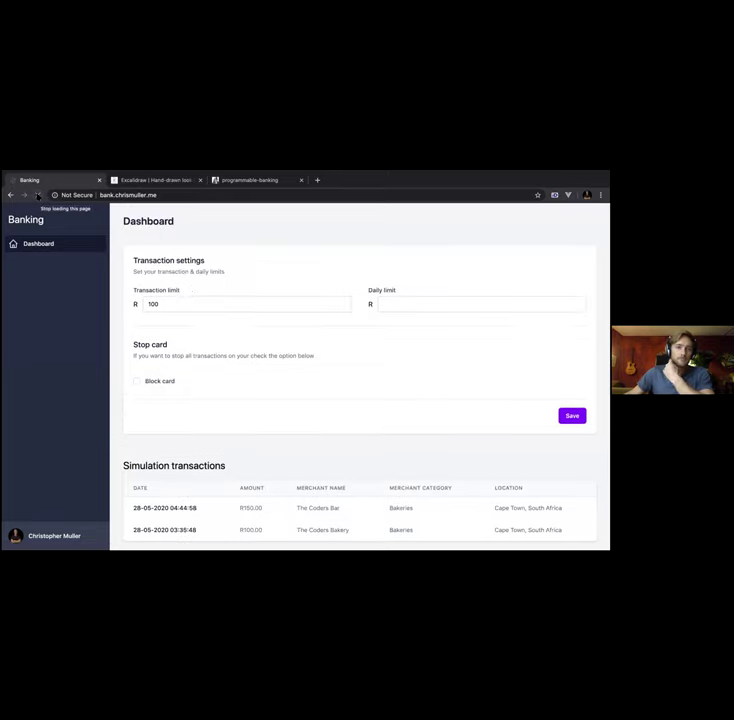
Check the Coders Bar entry in the dashboard's simulation transactions and the simulation.json output in programmable-banking
scroll(350, 440, "down", 1)
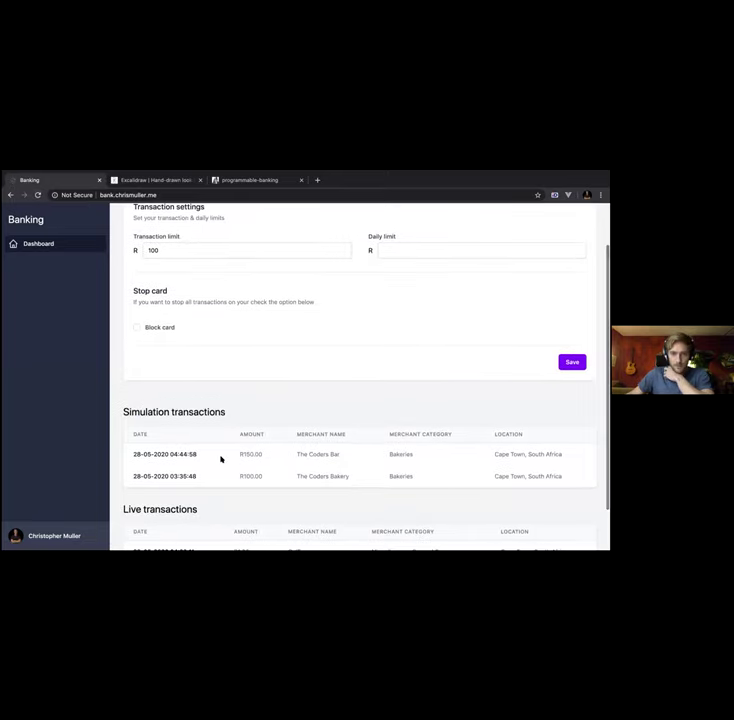
left_click_drag(266, 454, 223, 455)
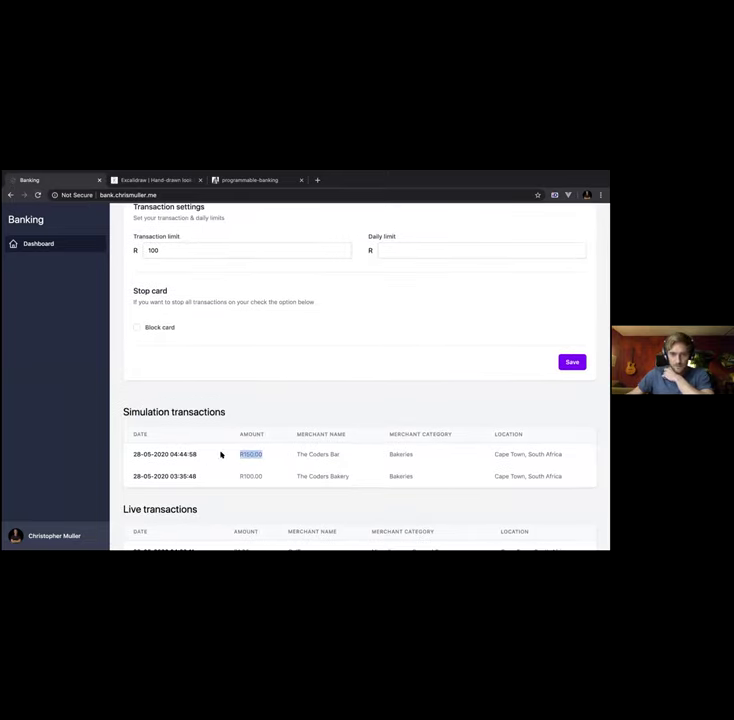
scroll(221, 455, "down", 1)
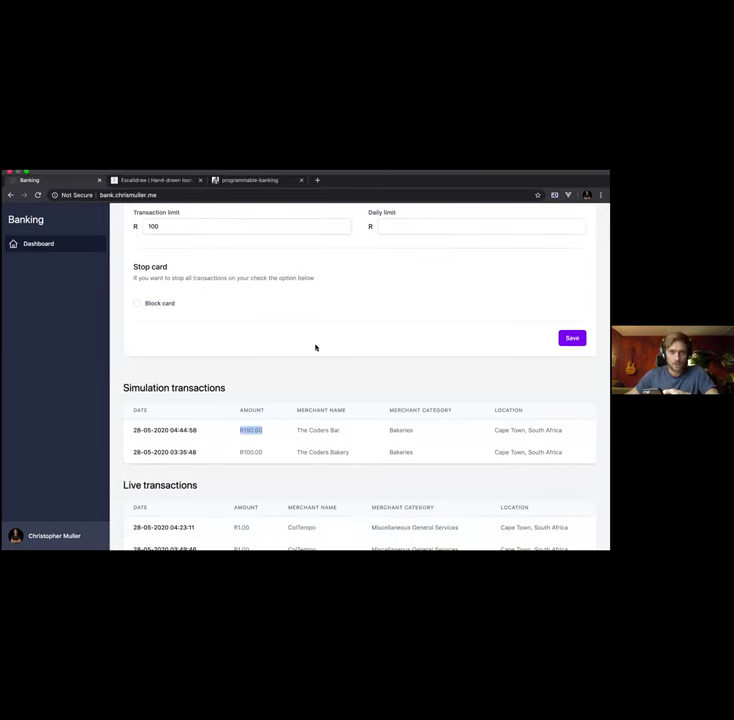
scroll(315, 347, "up", 1)
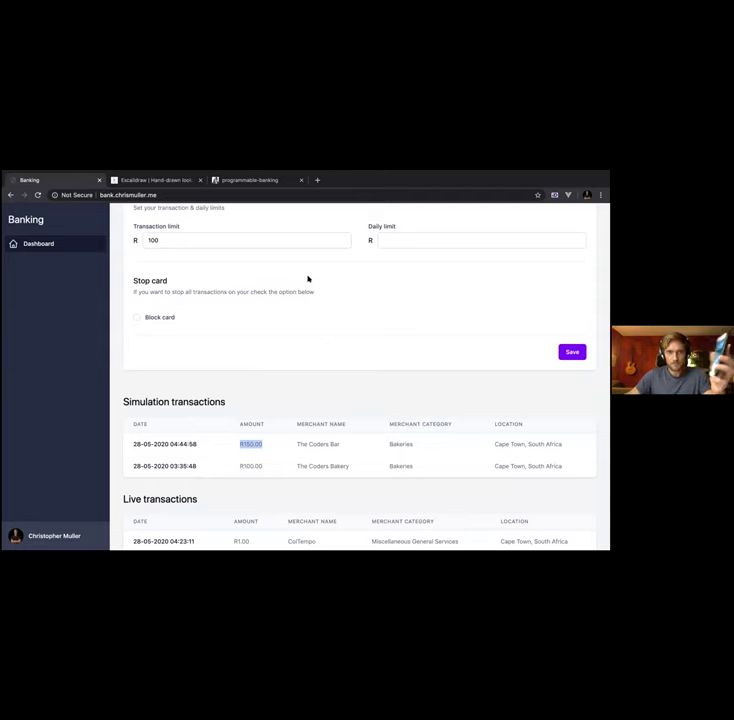
left_click(235, 181)
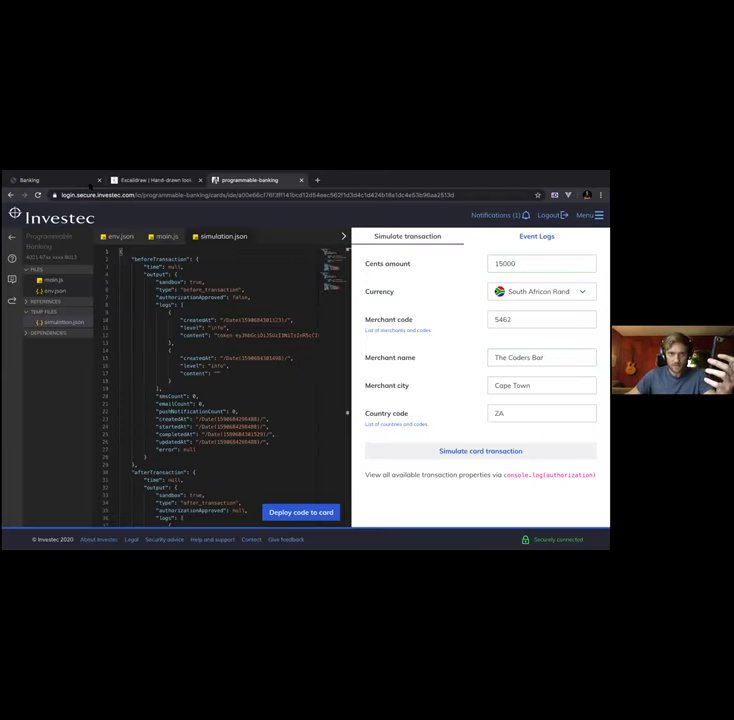
Switch to the Banking dashboard, enable the Block card option under Stop card, and save the transaction settings
left_click(59, 180)
scroll(201, 288, "up", 2)
left_click(179, 279)
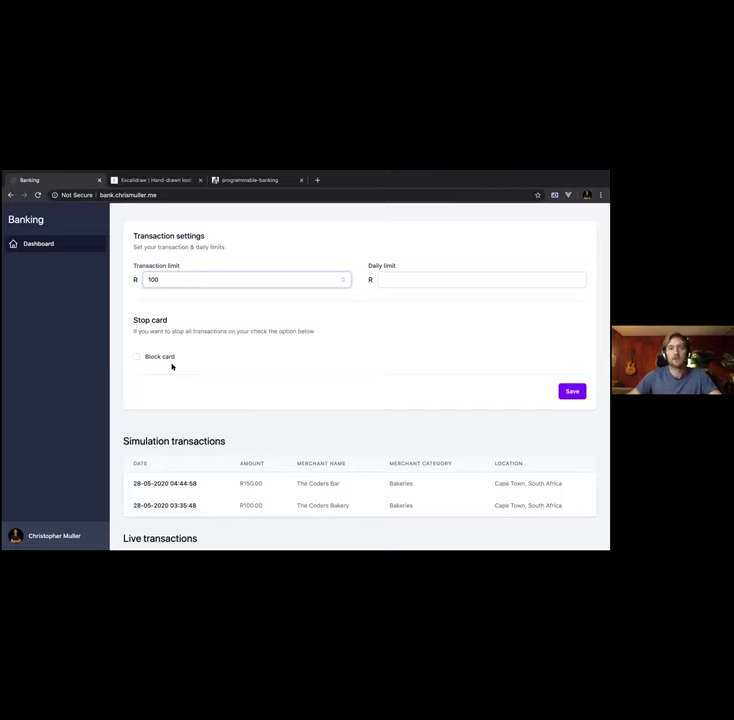
left_click(194, 313)
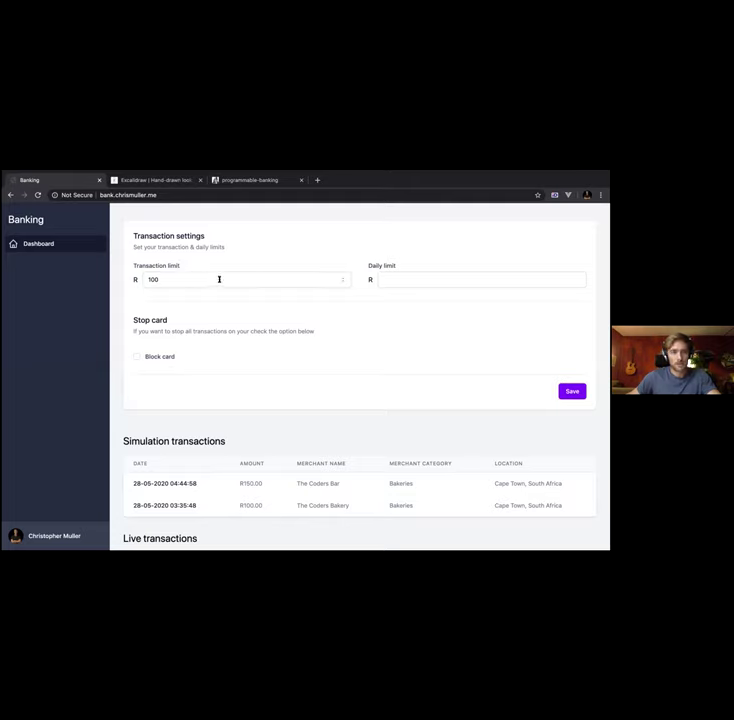
left_click(164, 356)
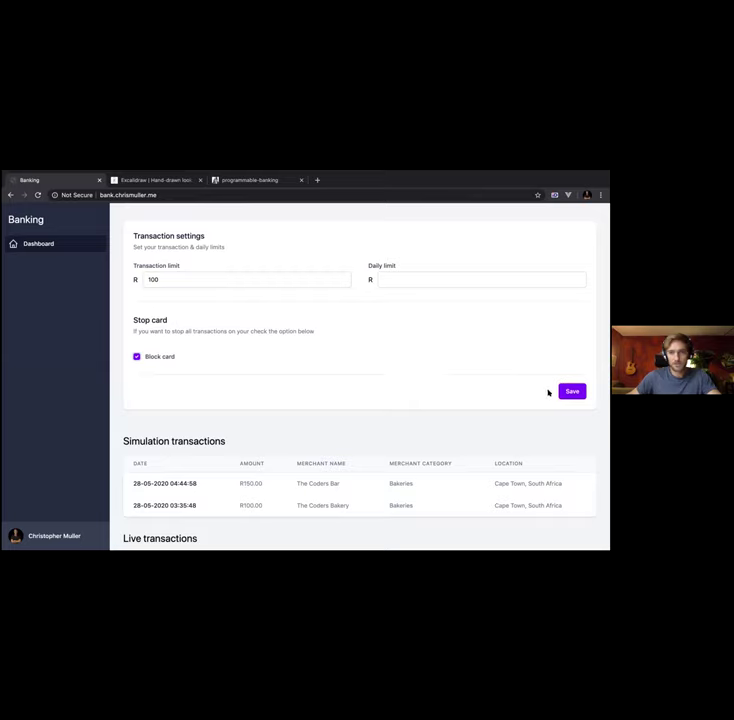
left_click(570, 391)
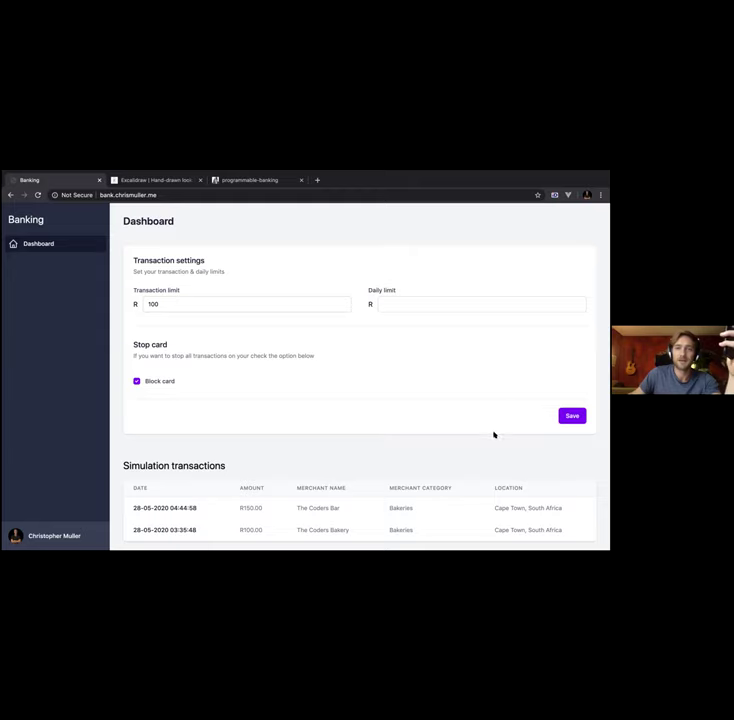
Reload the dashboard repeatedly and check the live transactions list for a new card payment
scroll(334, 355, "down", 1)
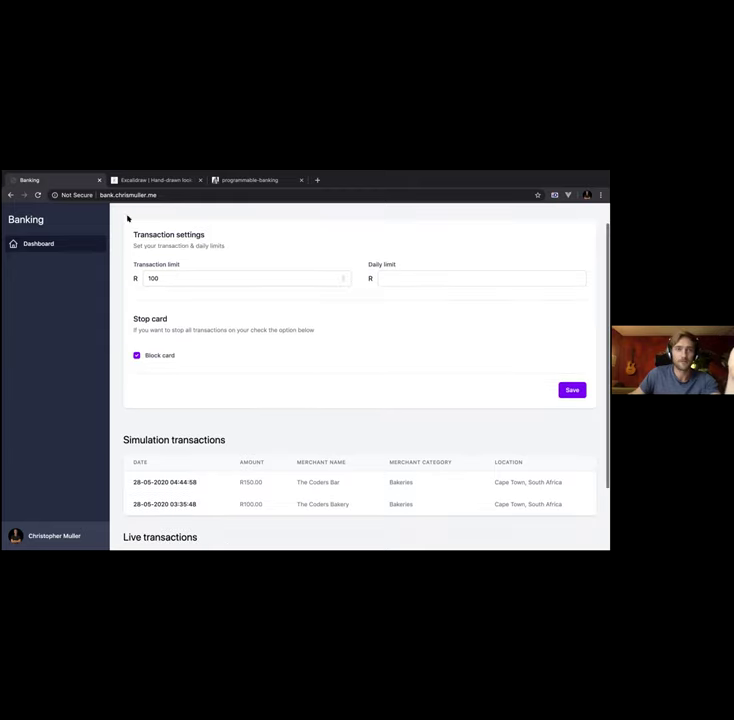
left_click(38, 195)
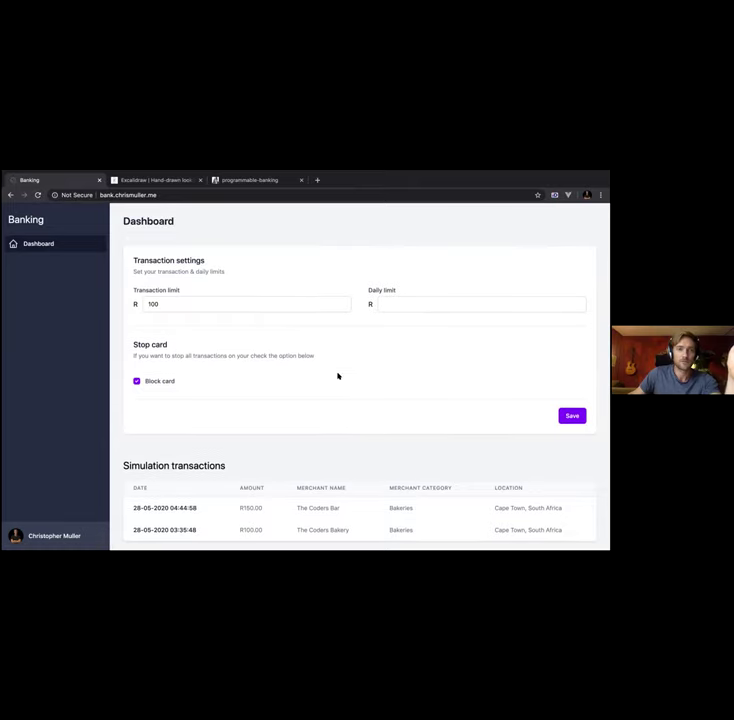
scroll(338, 376, "down", 3)
left_click(38, 195)
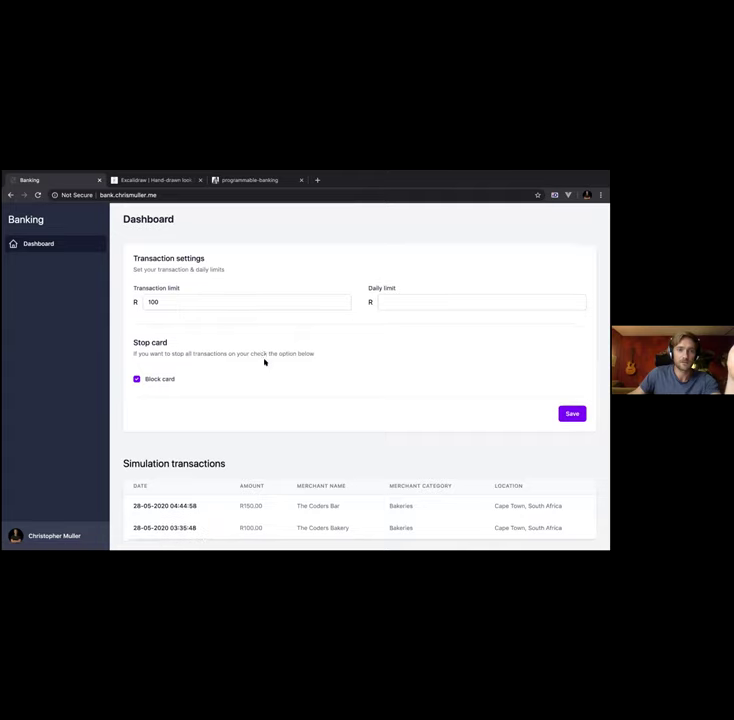
scroll(265, 362, "down", 3)
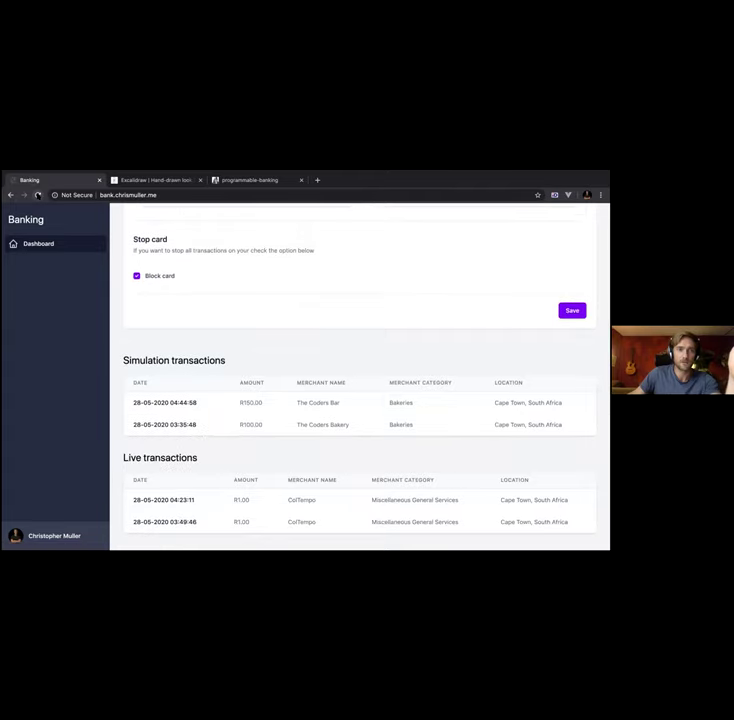
left_click(38, 195)
scroll(197, 370, "down", 3)
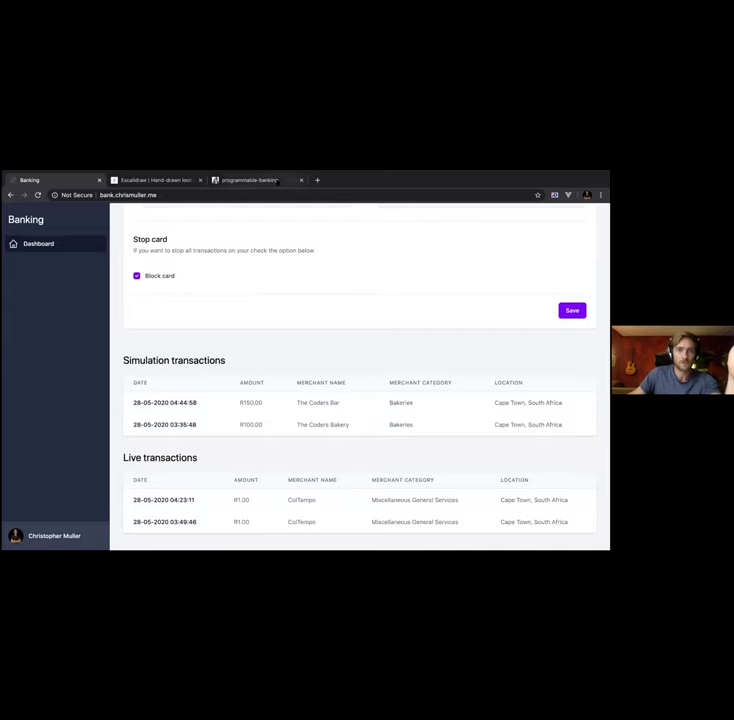
Save the settings again with the card blocked, and check programmable-banking before returning to the dashboard's live transactions
left_click(572, 311)
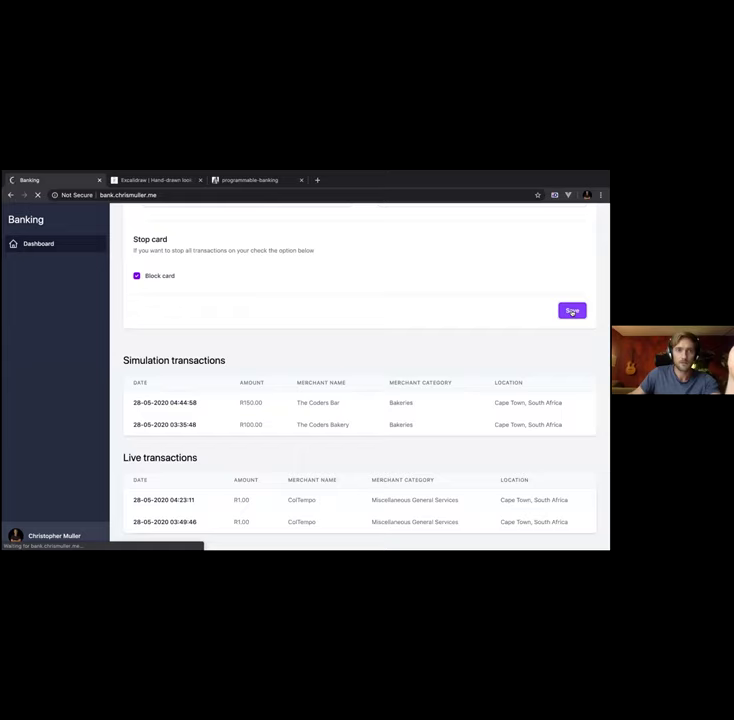
scroll(425, 324, "down", 1)
scroll(425, 324, "down", 1)
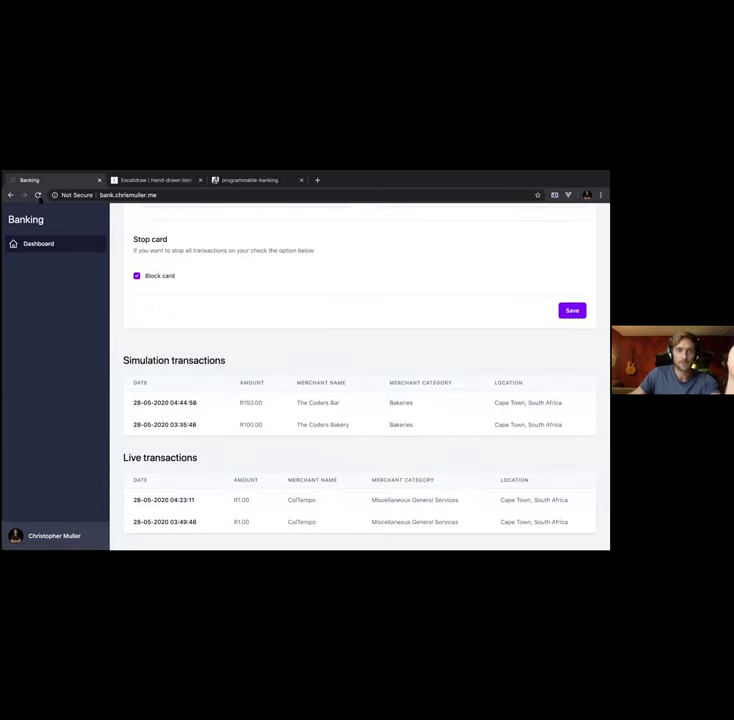
left_click(249, 181)
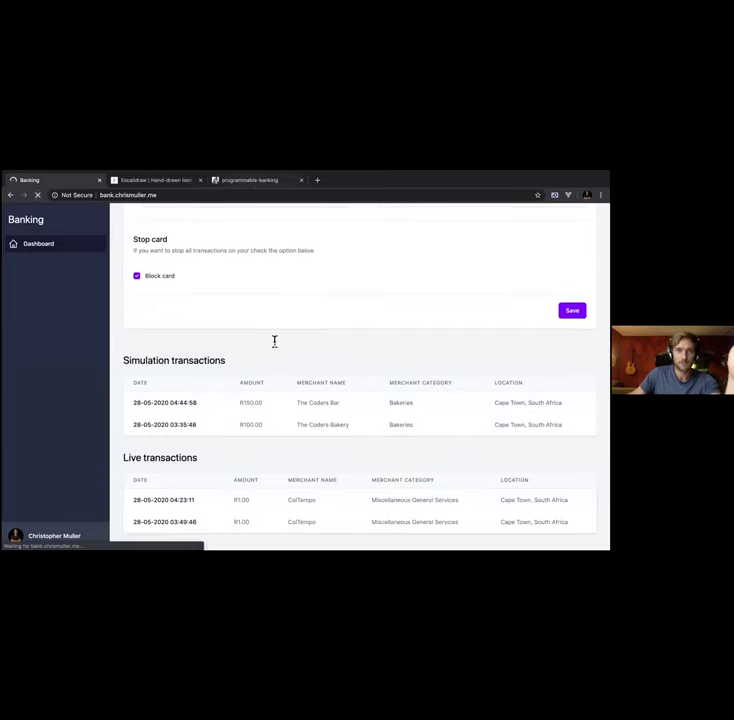
scroll(272, 341, "up", 5)
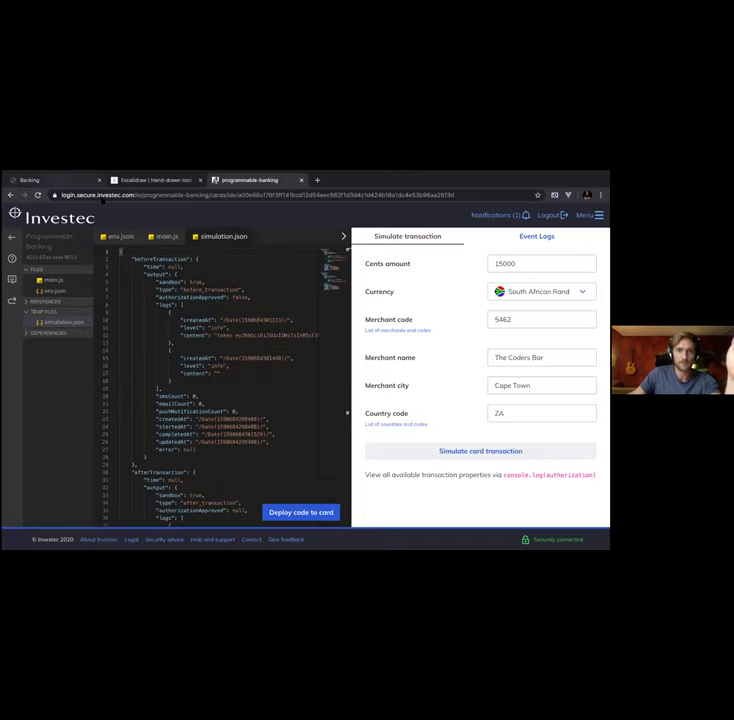
left_click(50, 180)
scroll(300, 394, "down", 3)
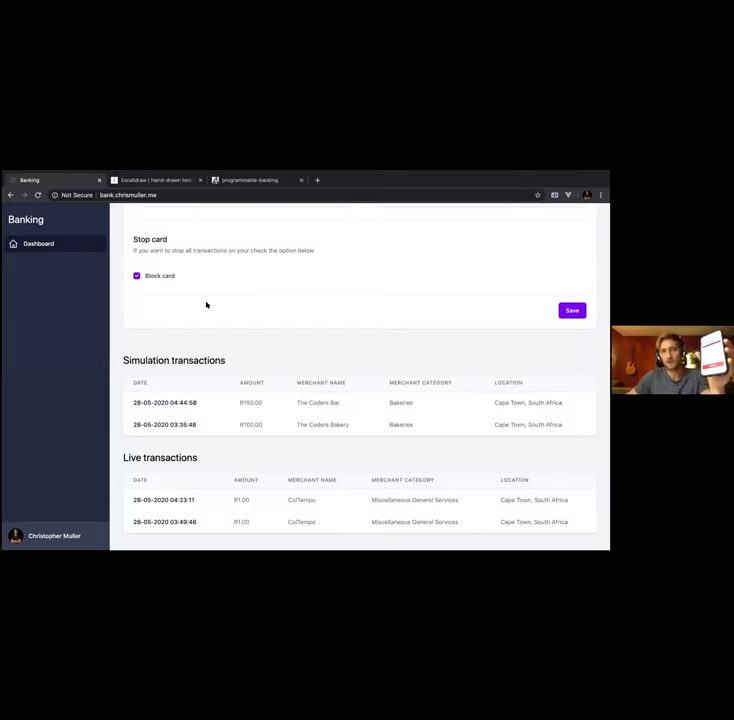
Disable the Block card option and save the settings with the transaction limit at R100
left_click(137, 275)
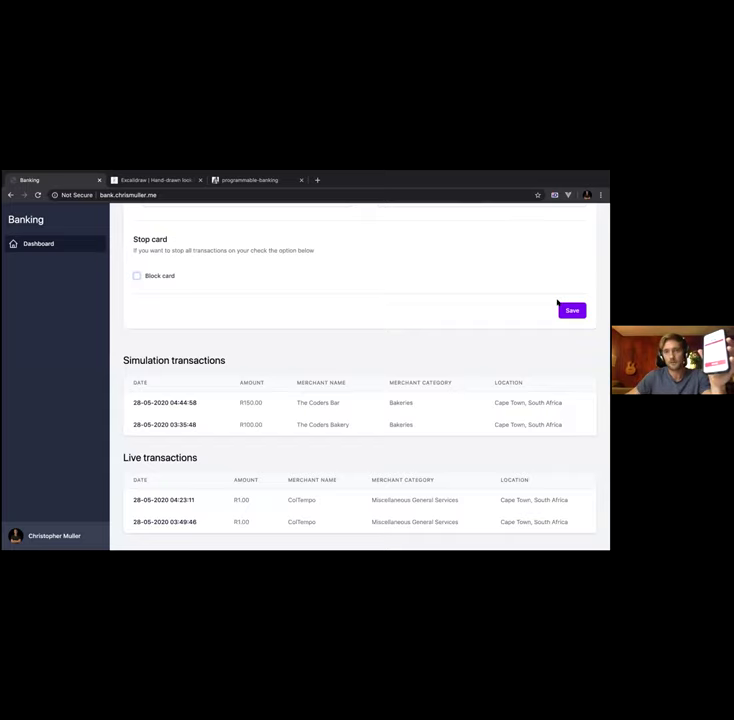
left_click(561, 312)
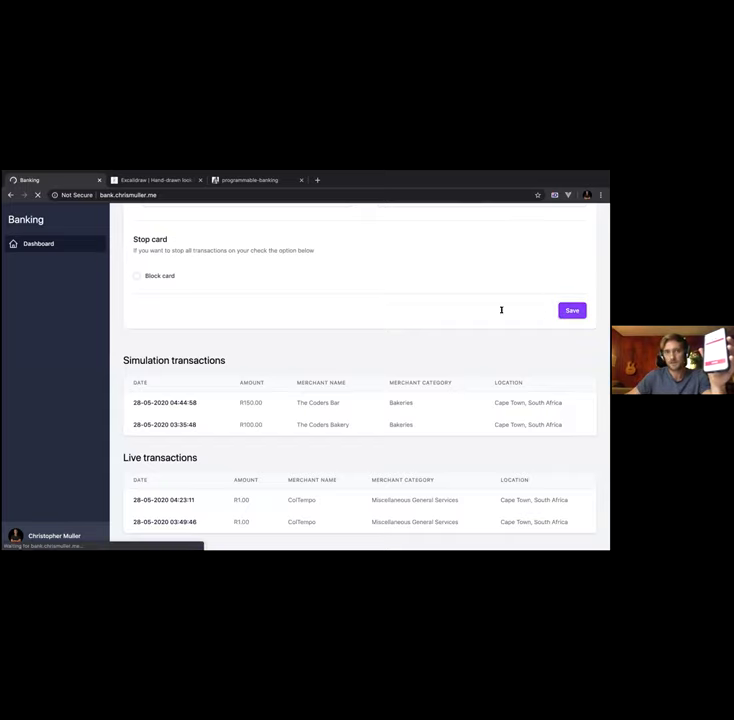
left_click(166, 304)
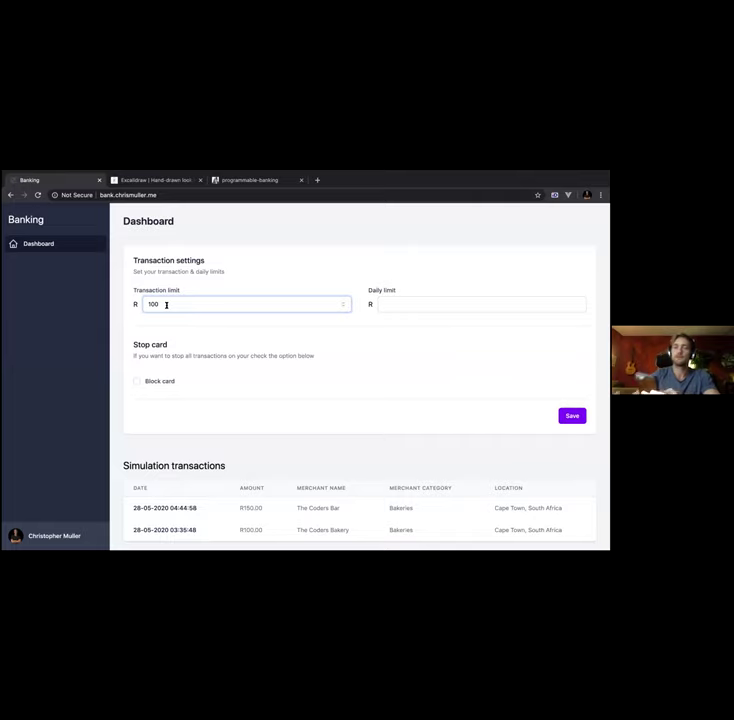
left_click(566, 416)
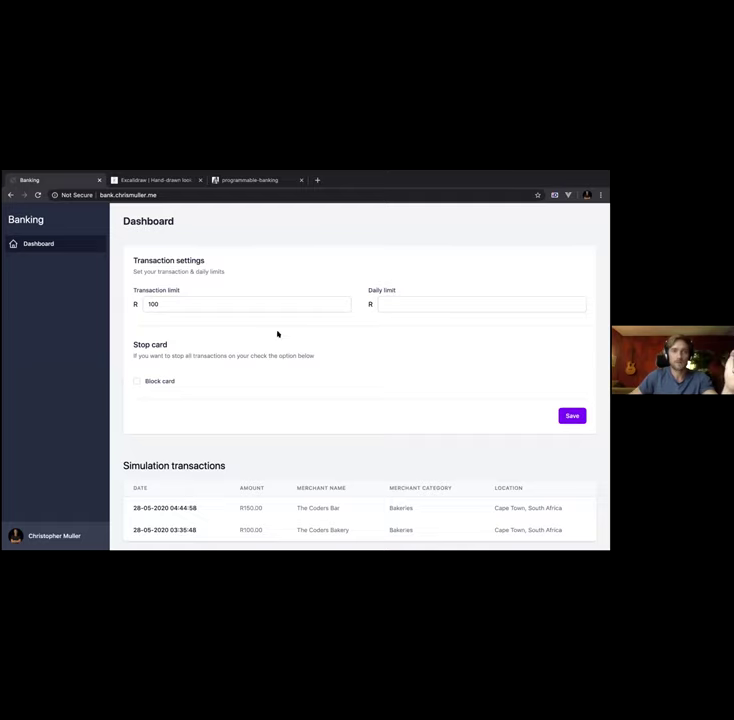
Reload the dashboard and inspect the newest live transaction's merchant category and location
key("Return")
scroll(316, 330, "down", 3)
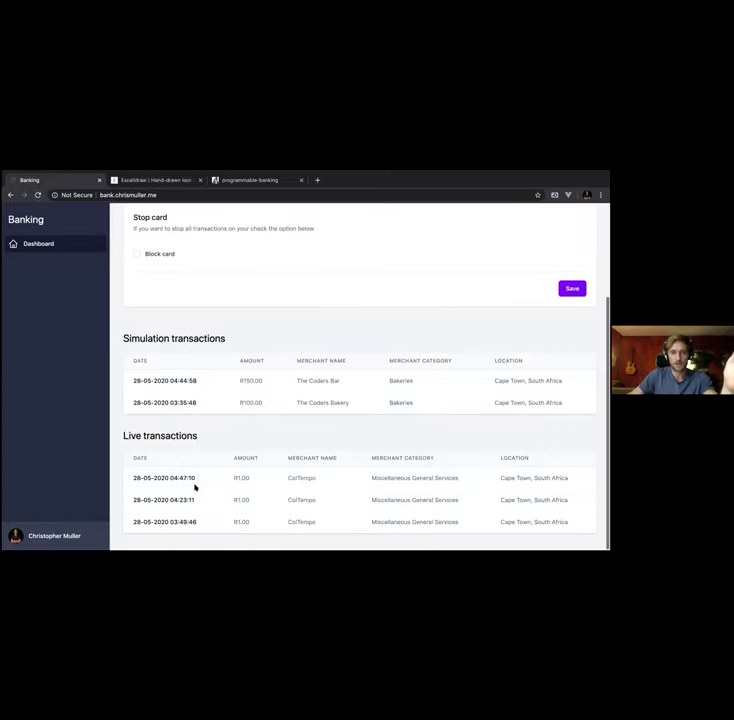
left_click_drag(545, 478, 390, 477)
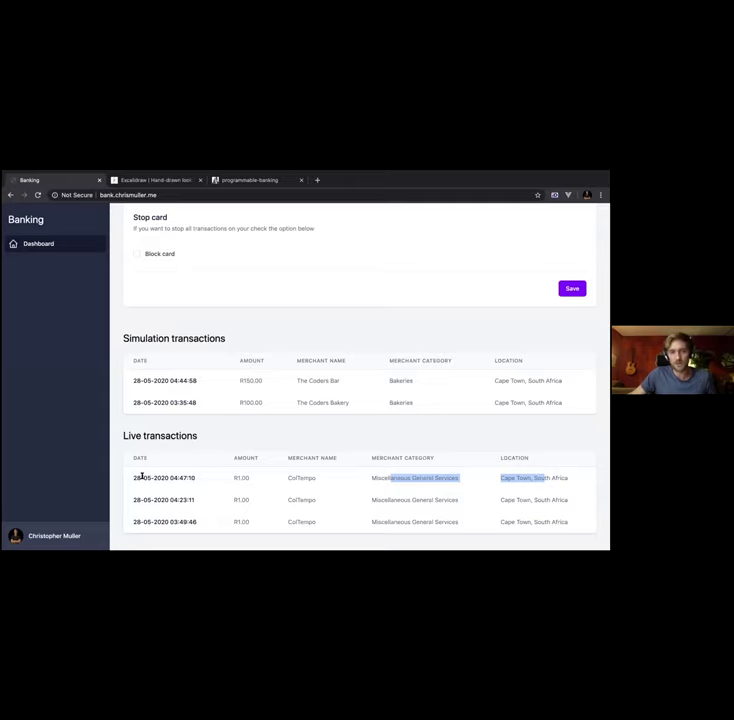
Set the daily limit to R1000 in the transaction settings and save
scroll(208, 340, "up", 1)
scroll(208, 340, "up", 3)
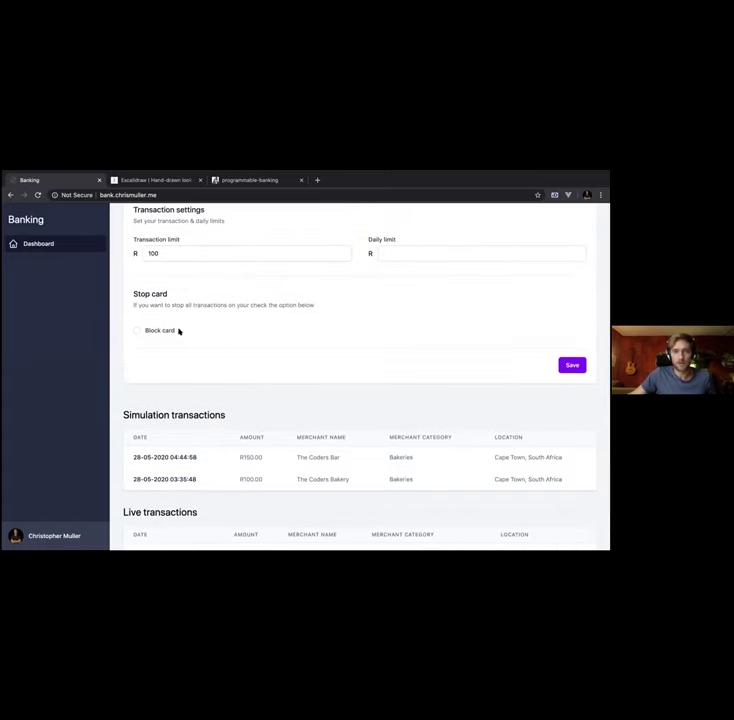
scroll(181, 331, "up", 1)
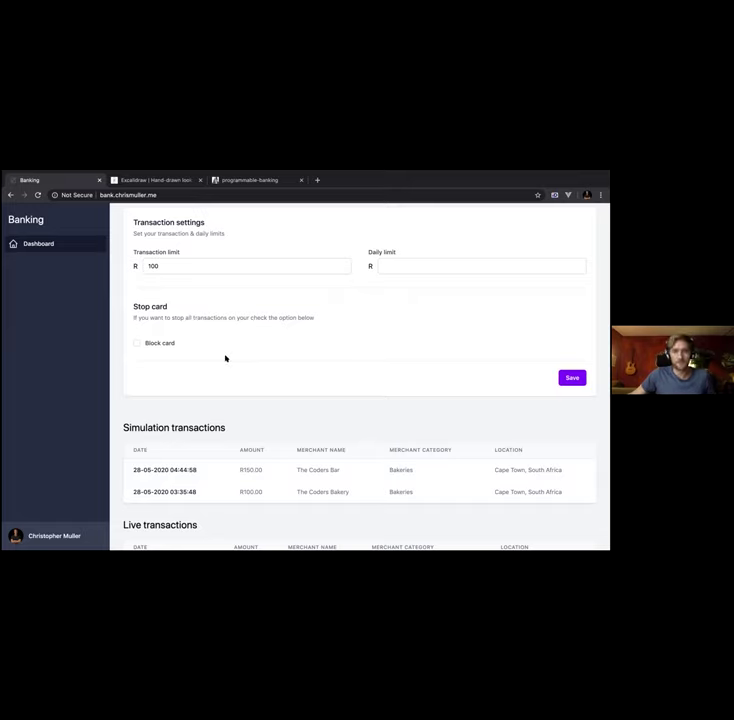
scroll(225, 358, "up", 1)
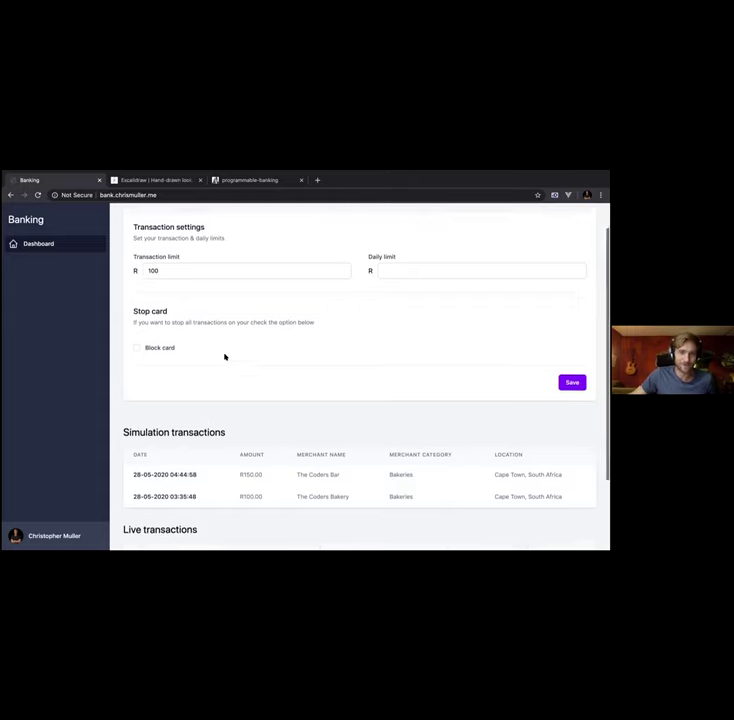
scroll(225, 357, "up", 1)
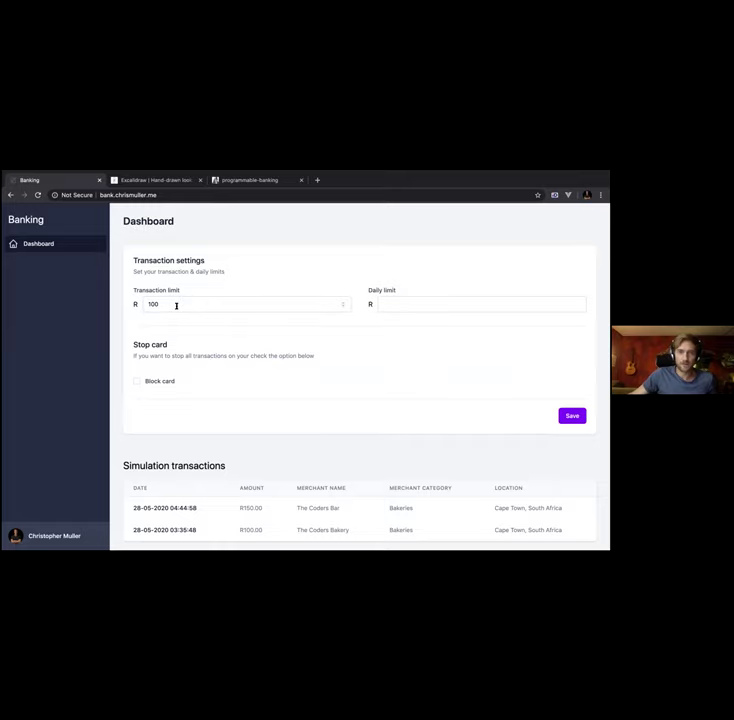
left_click(406, 305)
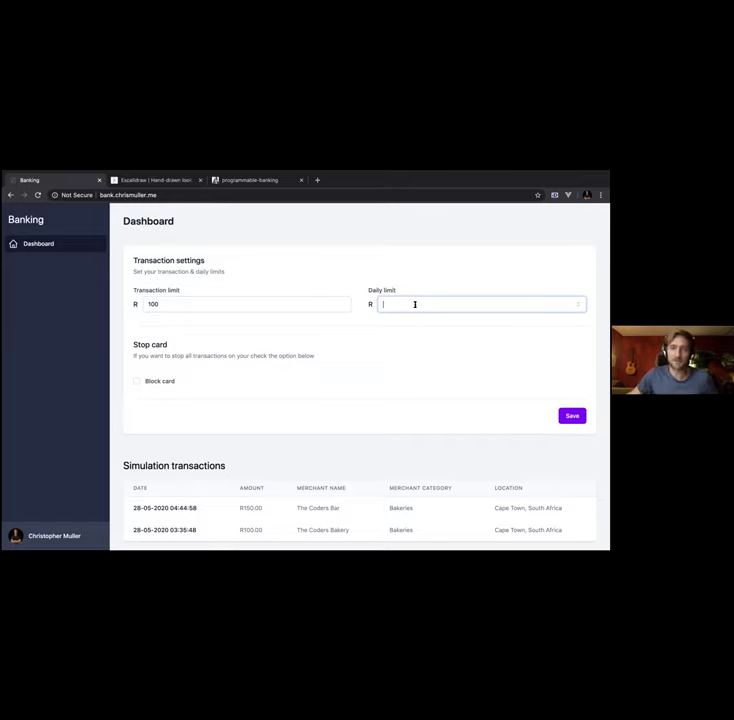
type("1000")
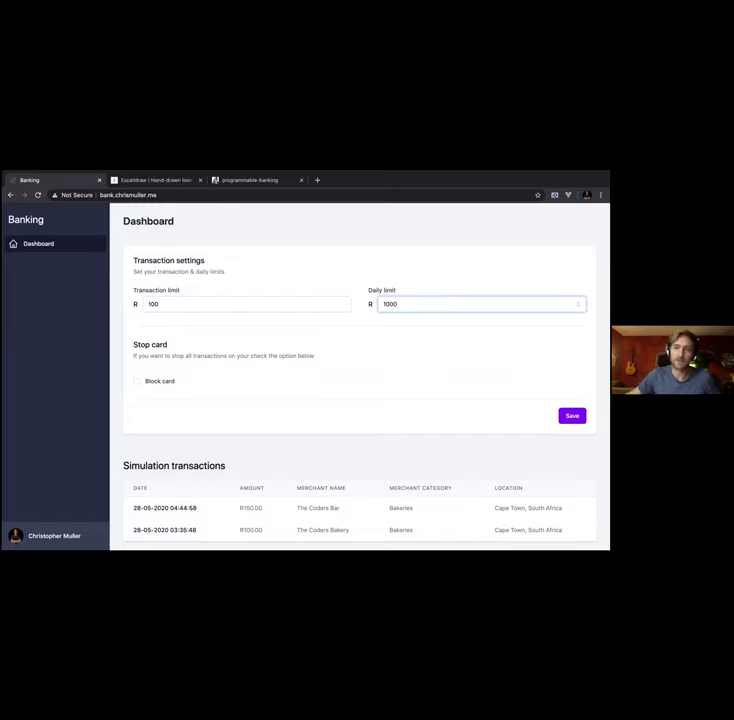
left_click(572, 415)
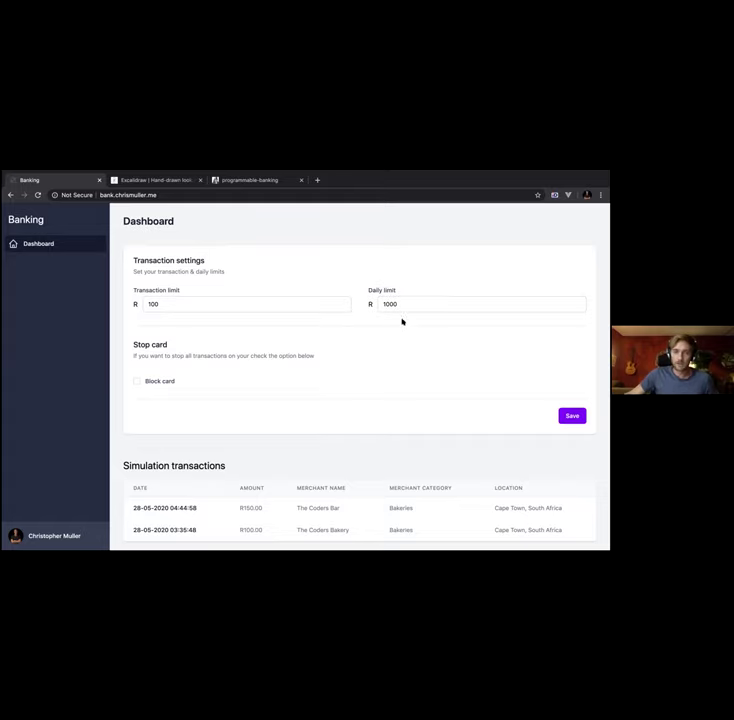
Review the dashboard's limits, card-blocking option, simulation transactions and live transactions
scroll(376, 372, "down", 1)
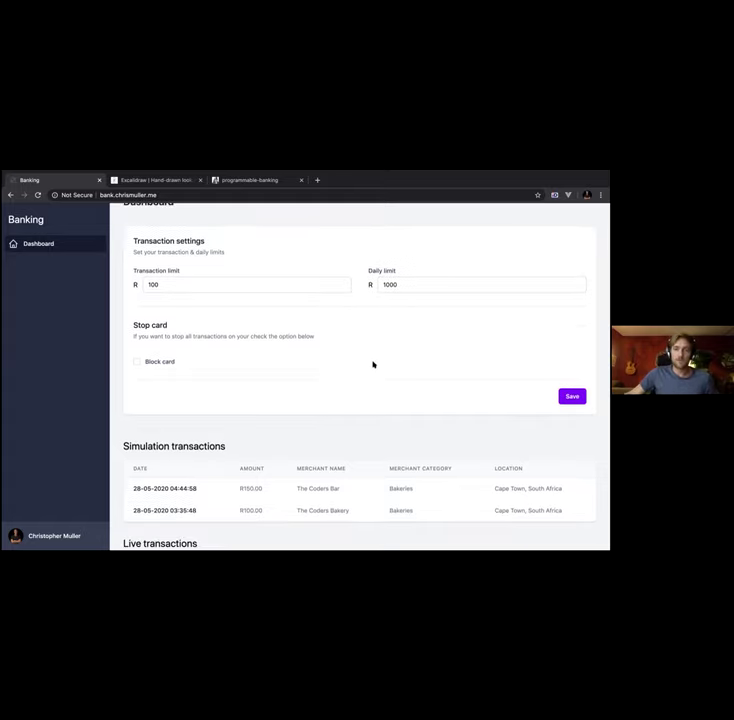
scroll(390, 400, "down", 1)
scroll(405, 430, "down", 1)
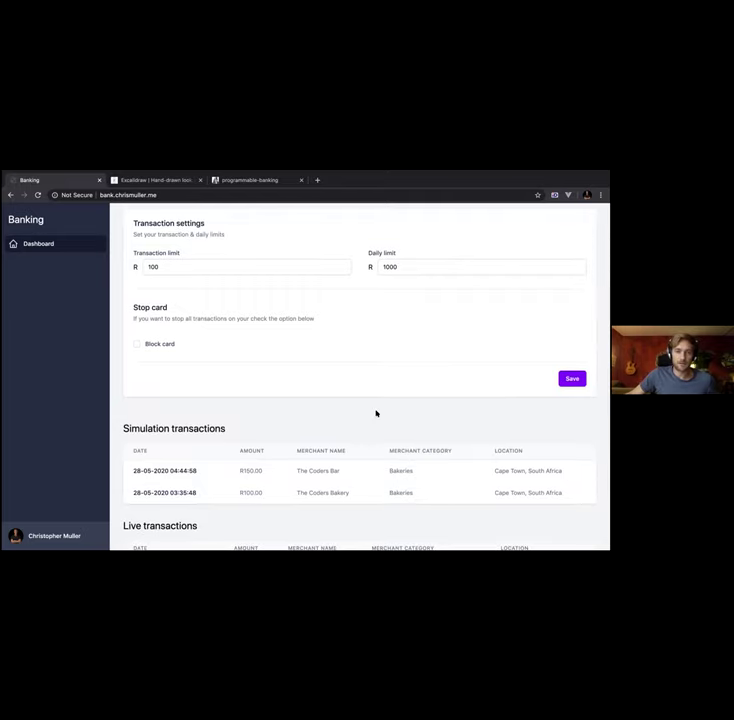
scroll(375, 411, "down", 1)
scroll(376, 405, "up", 1)
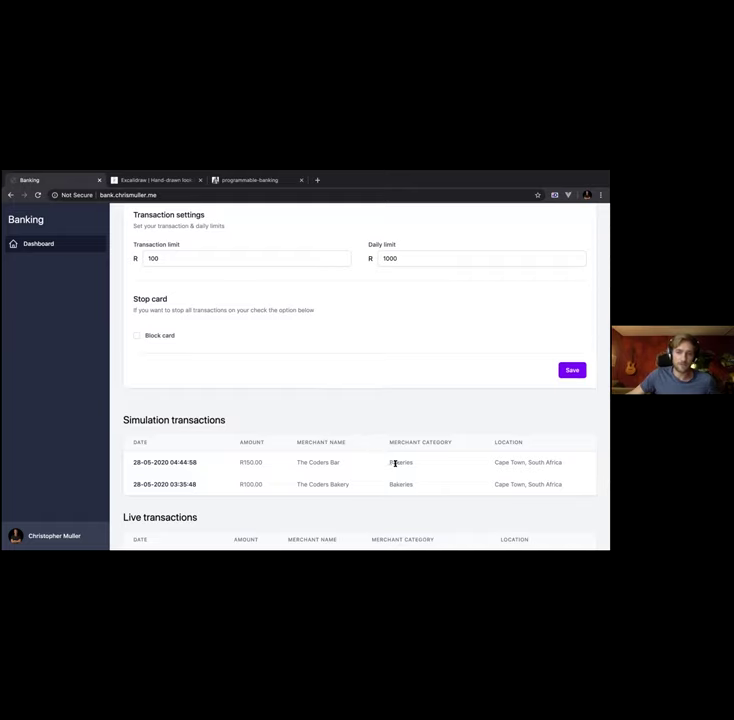
scroll(392, 463, "down", 1)
scroll(392, 463, "down", 2)
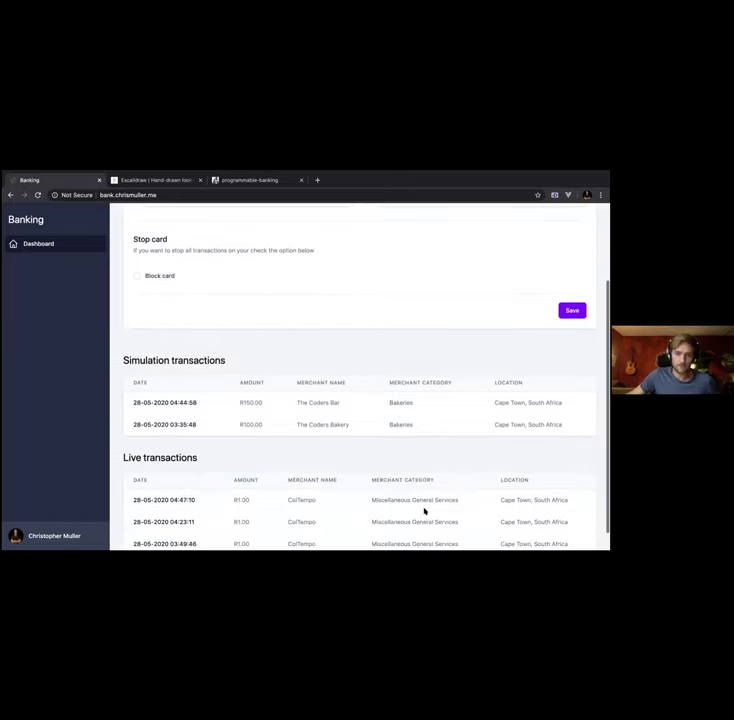
scroll(406, 454, "up", 1)
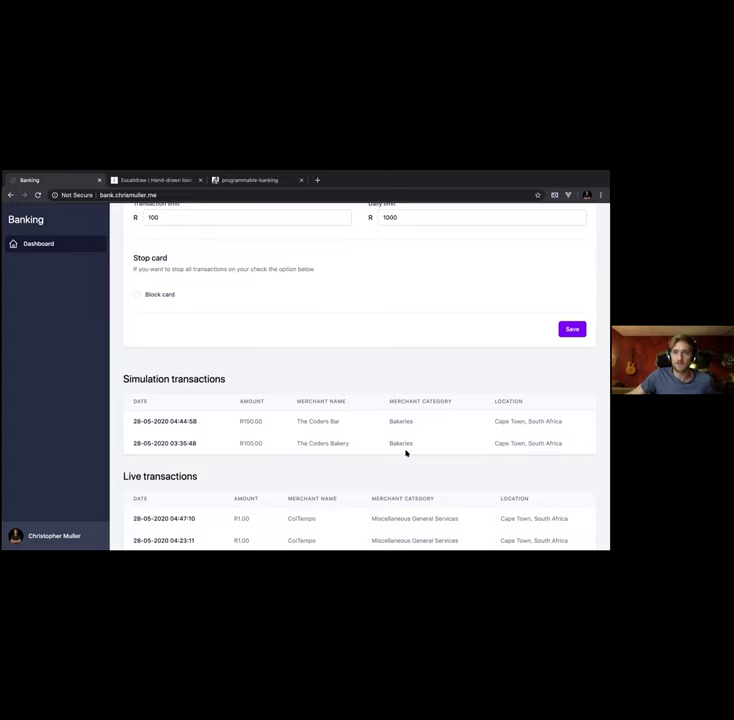
scroll(406, 454, "up", 3)
scroll(406, 454, "up", 1)
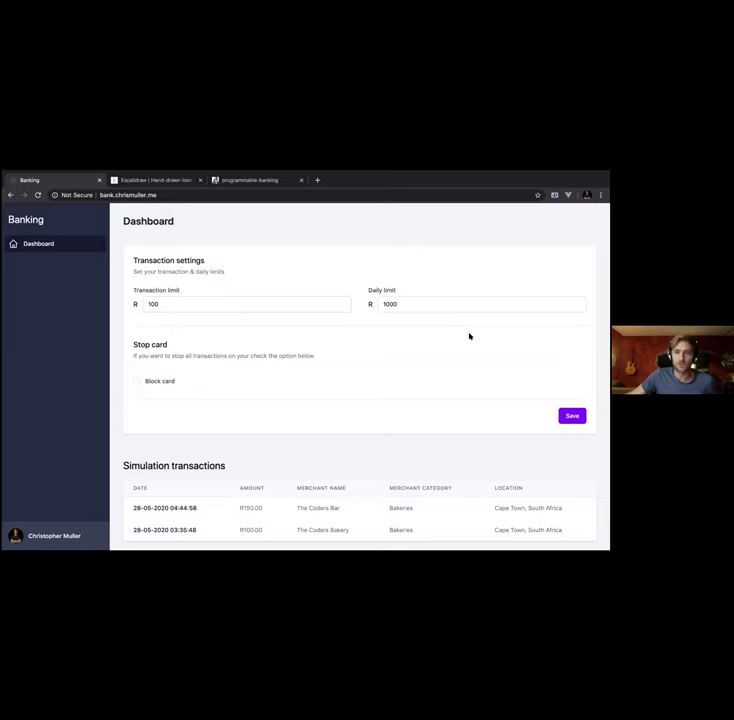
scroll(450, 336, "down", 2)
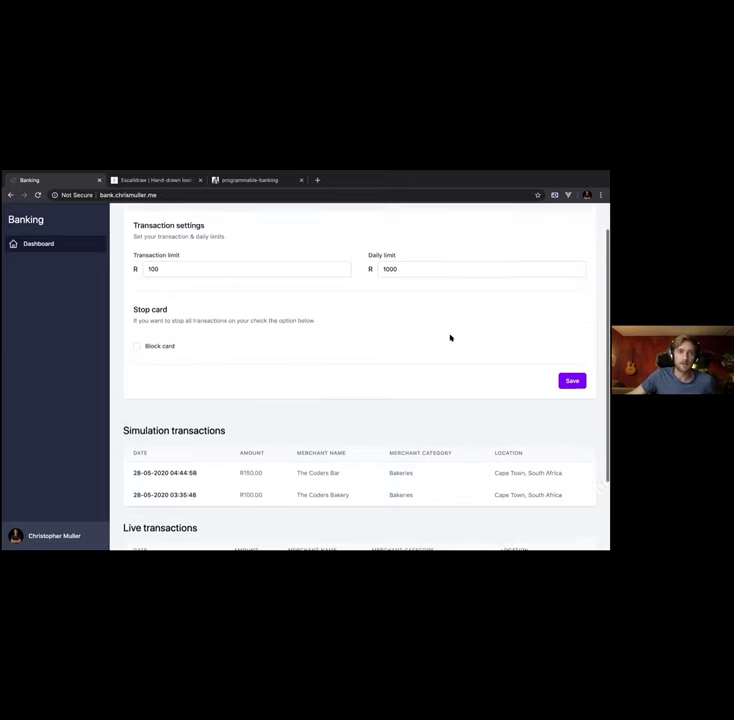
scroll(450, 338, "up", 2)
scroll(450, 338, "down", 2)
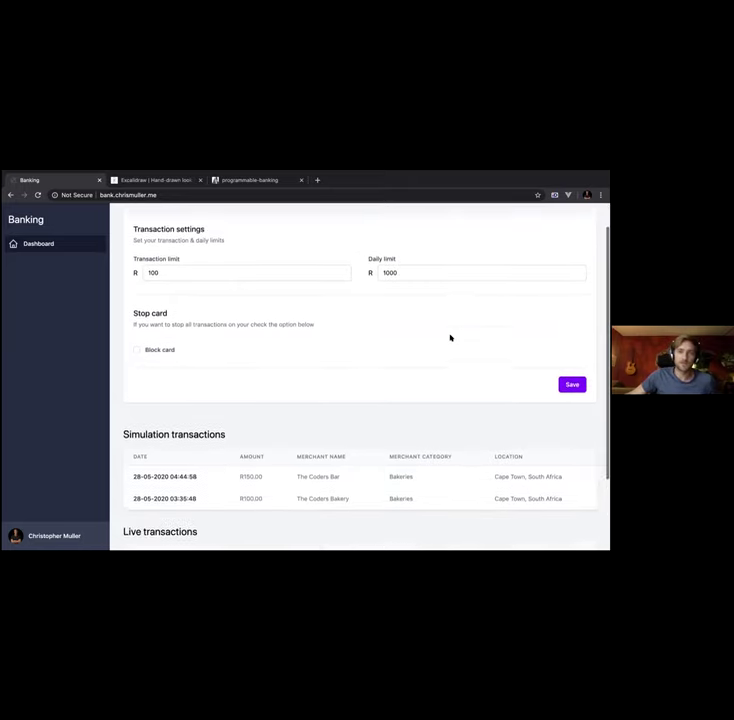
scroll(450, 338, "up", 2)
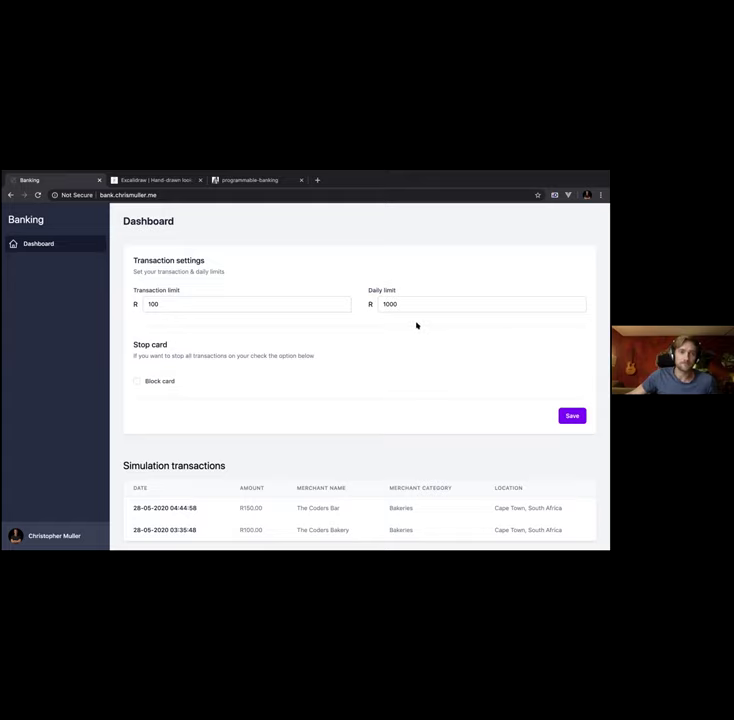
scroll(417, 325, "down", 4)
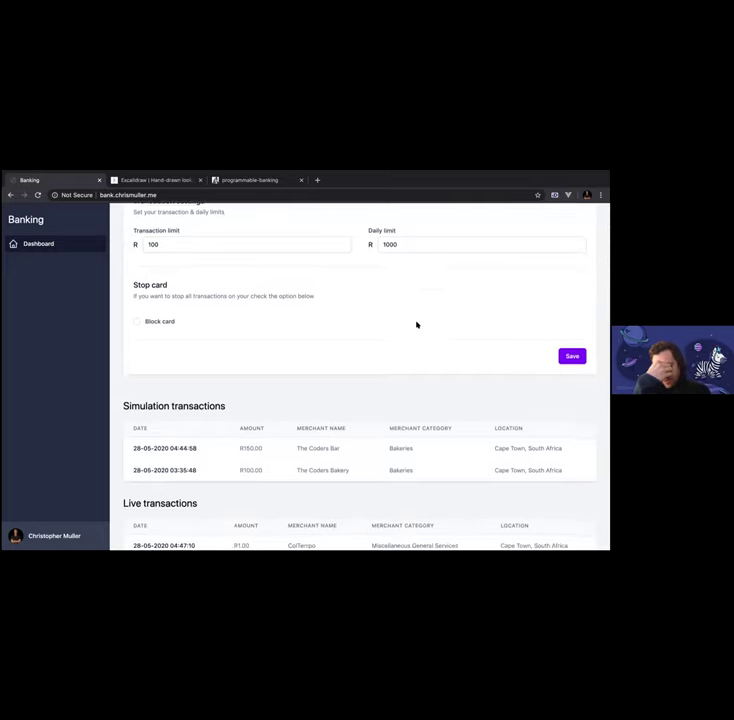
scroll(417, 325, "down", 4)
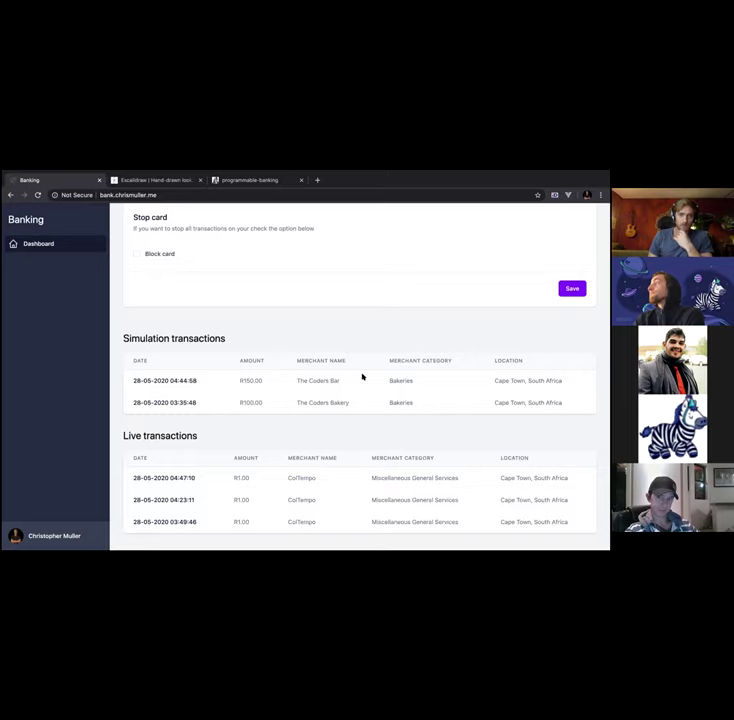
Check the dashboard's transaction limit, simulate the 15000-cent card transaction at The Coders Bar in programmable-banking, and inspect its before_transaction authorization result
left_click(236, 180)
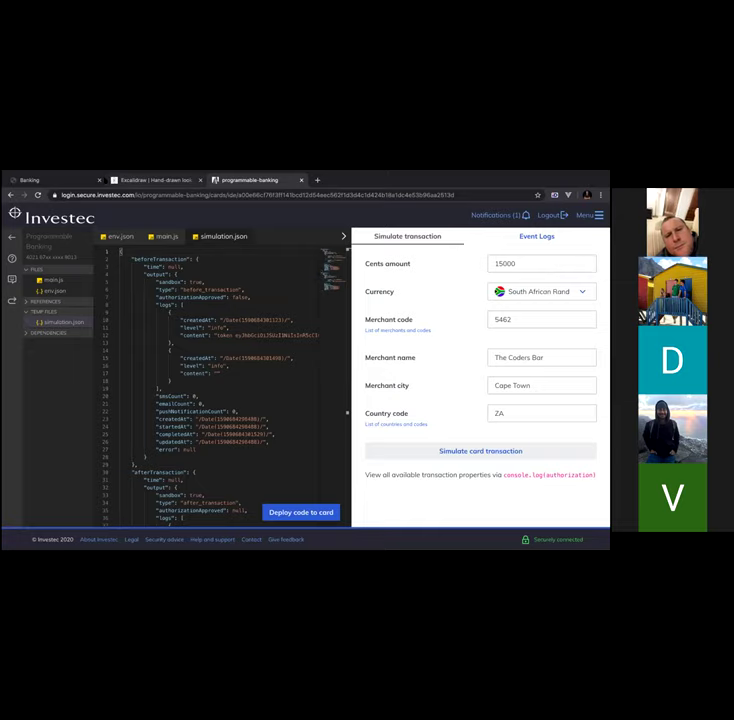
left_click(30, 180)
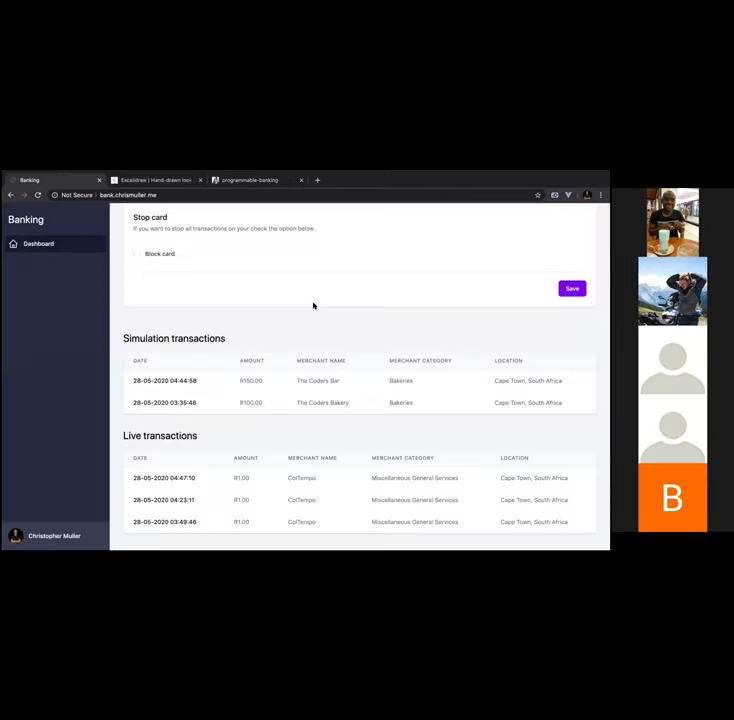
scroll(180, 293, "up", 5)
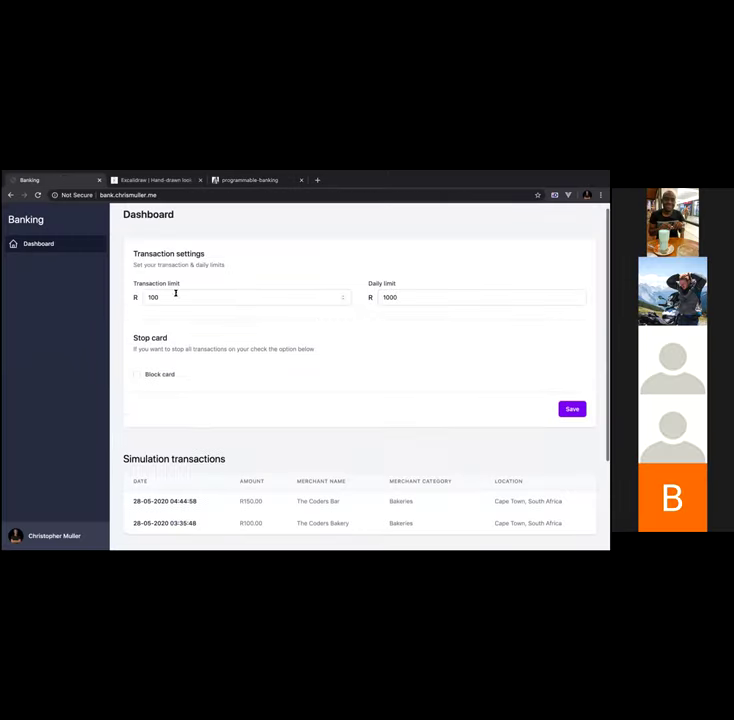
left_click(229, 180)
left_click(521, 451)
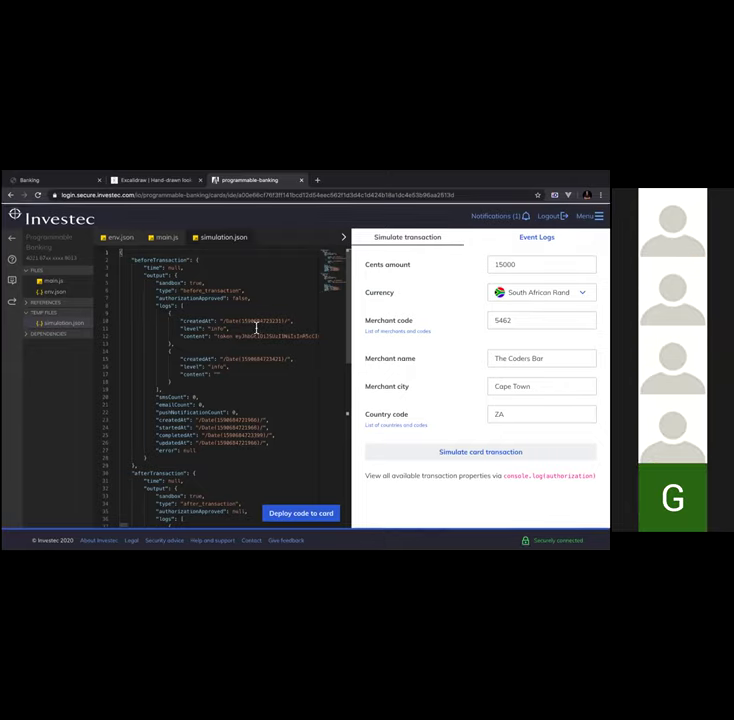
scroll(222, 336, "down", 1)
left_click_drag(200, 283, 157, 287)
left_click(250, 292)
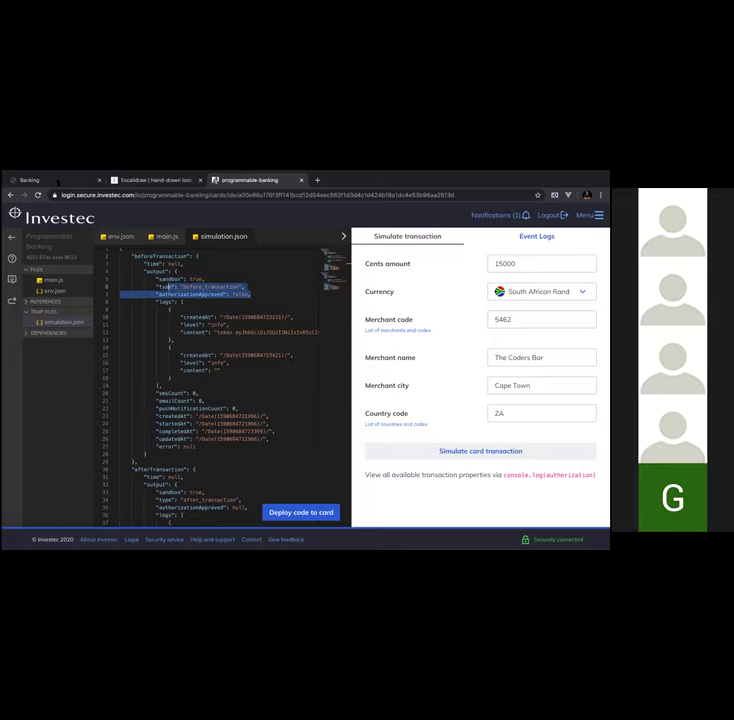
Reload the Banking dashboard and compare the newest simulation transaction with the newest live transaction
left_click(35, 180)
left_click(37, 194)
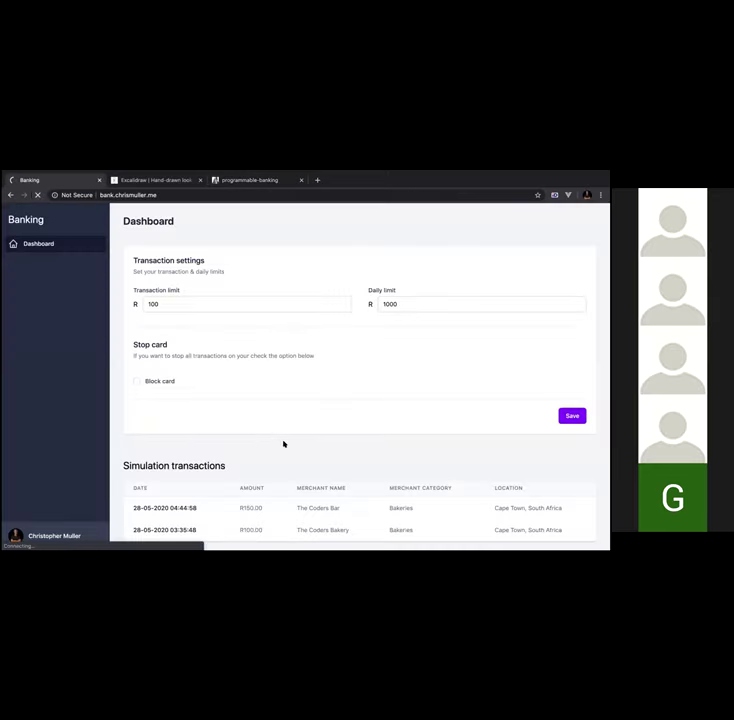
scroll(300, 444, "down", 1)
left_click_drag(333, 446, 178, 448)
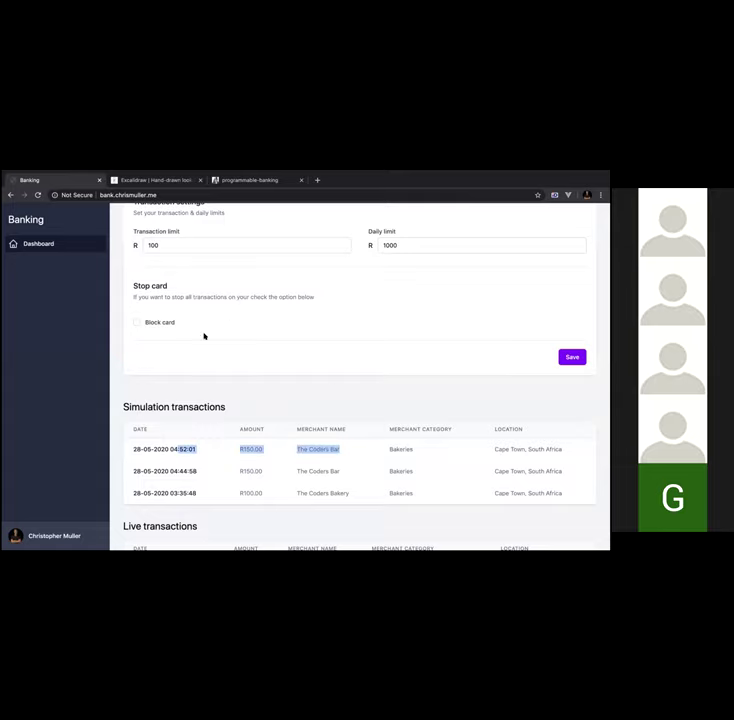
scroll(275, 375, "down", 1)
scroll(220, 440, "down", 1)
left_click_drag(160, 487, 353, 482)
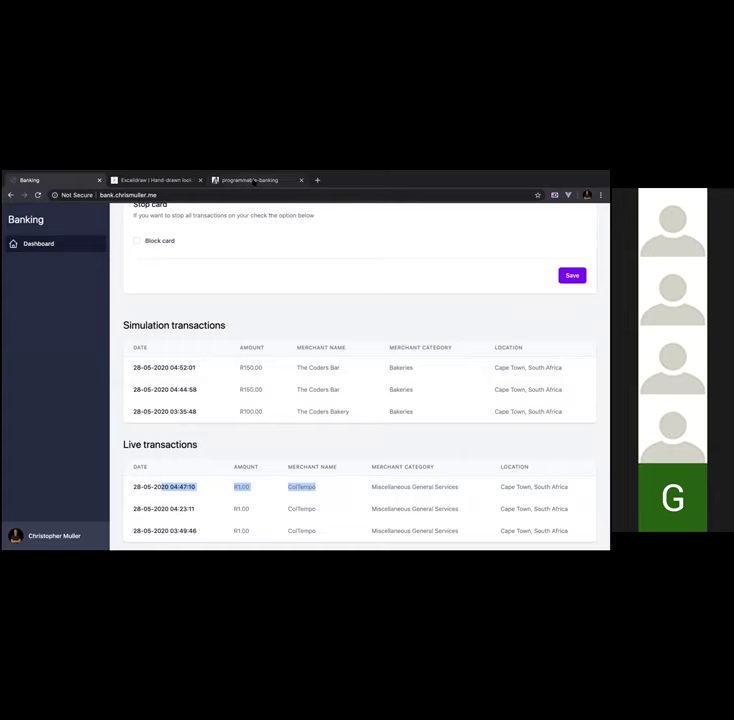
left_click(255, 181)
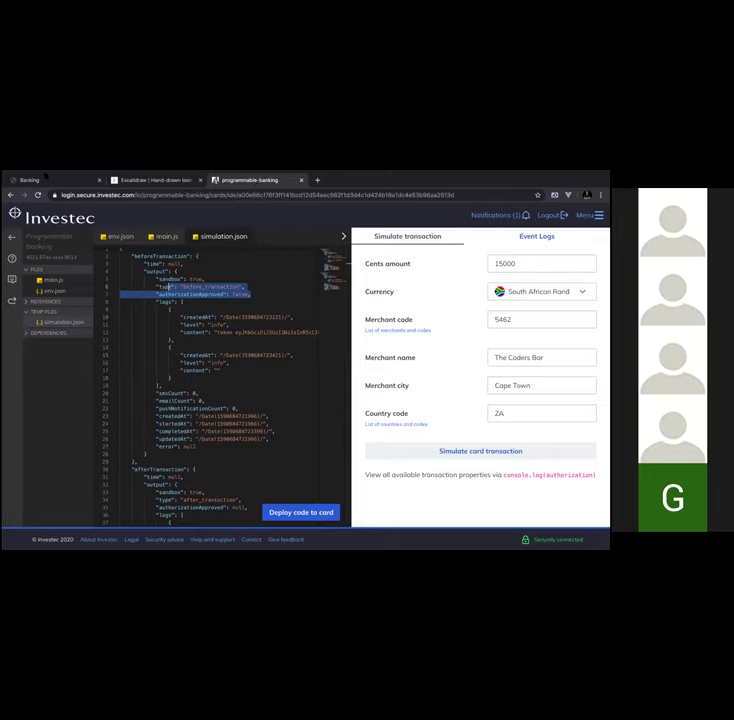
left_click(45, 177)
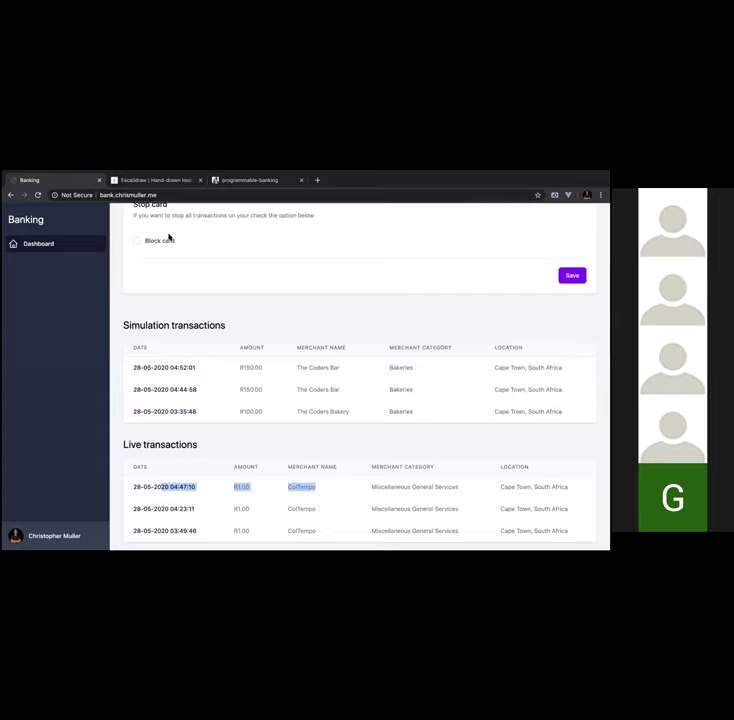
scroll(178, 225, "up", 1)
scroll(181, 224, "up", 3)
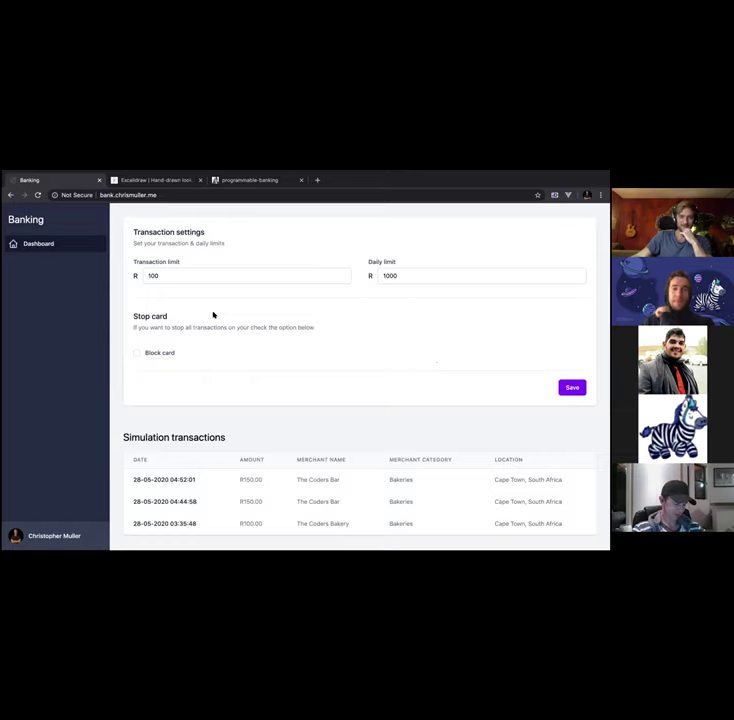
scroll(212, 318, "up", 1)
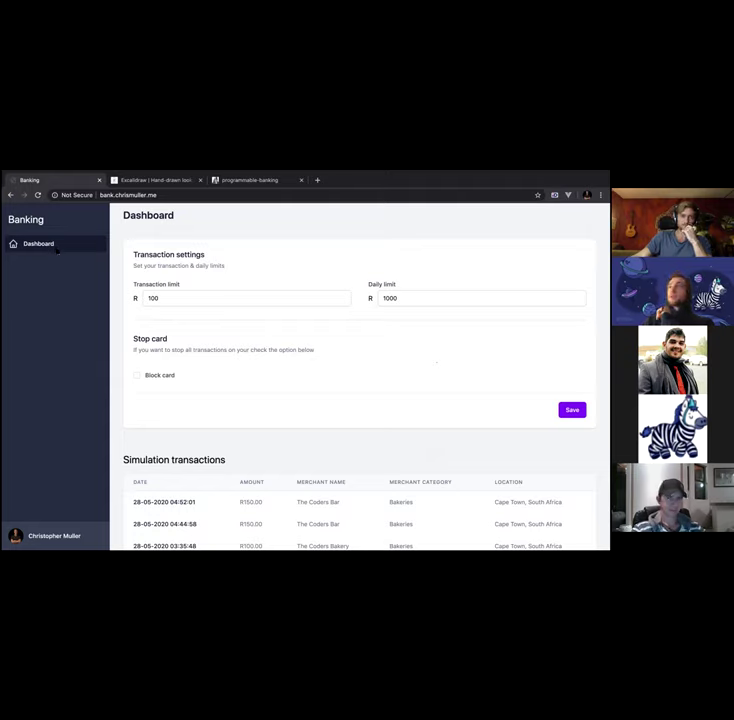
left_click(232, 297)
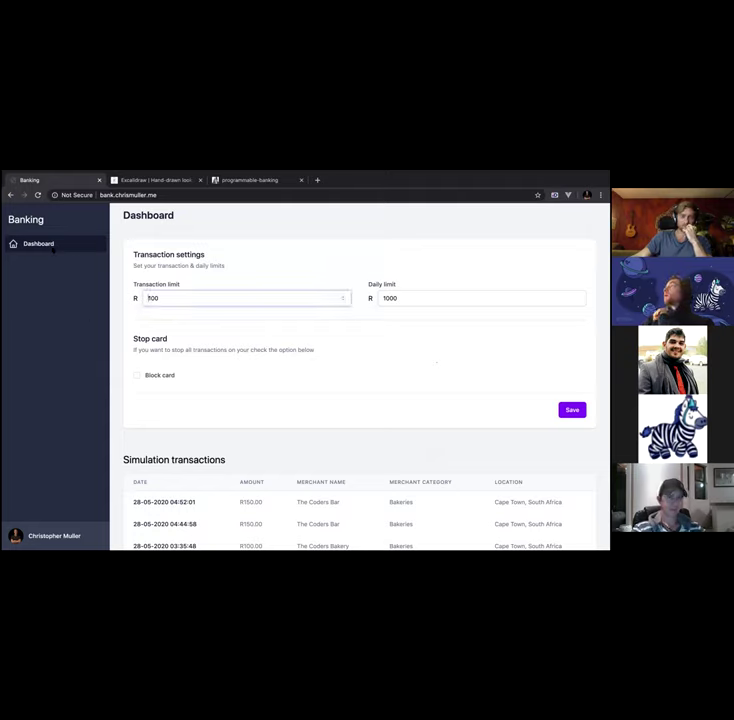